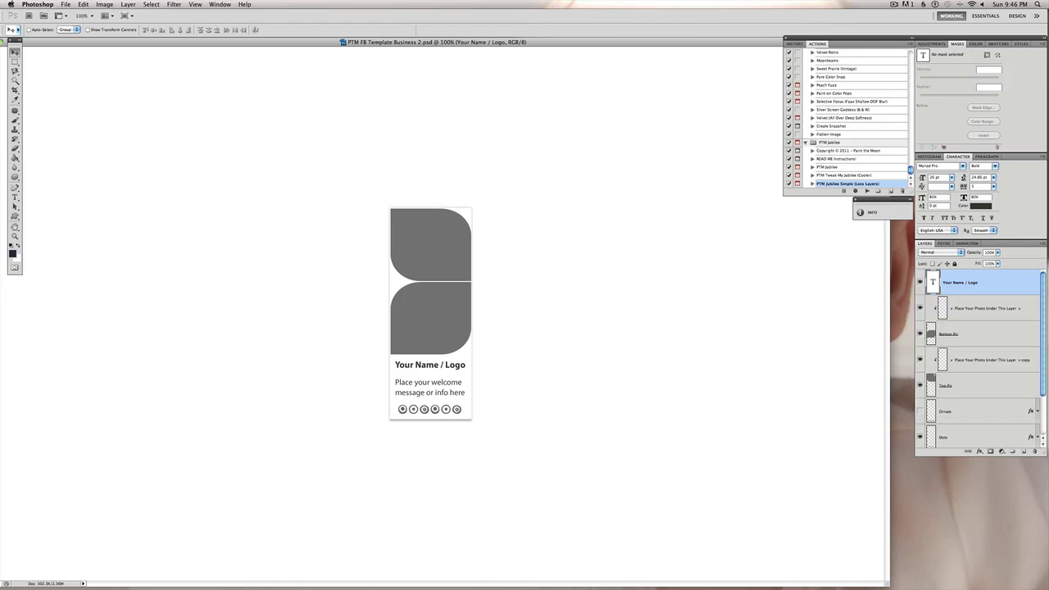
Step: Open the girl JPEG from the sample pictures folder
left_click(549, 42)
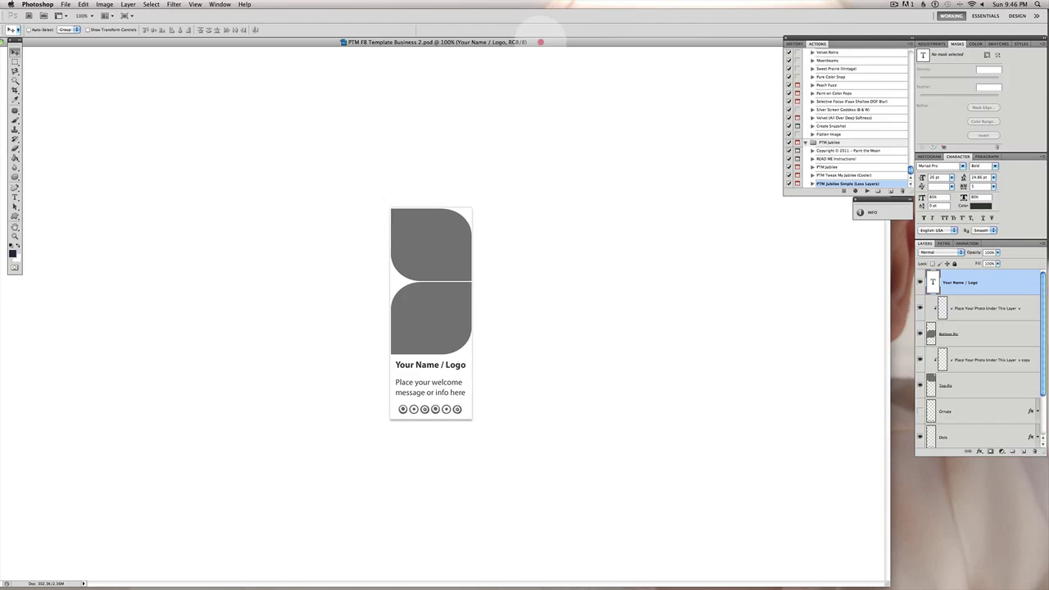
left_click_drag(549, 41, 564, 42)
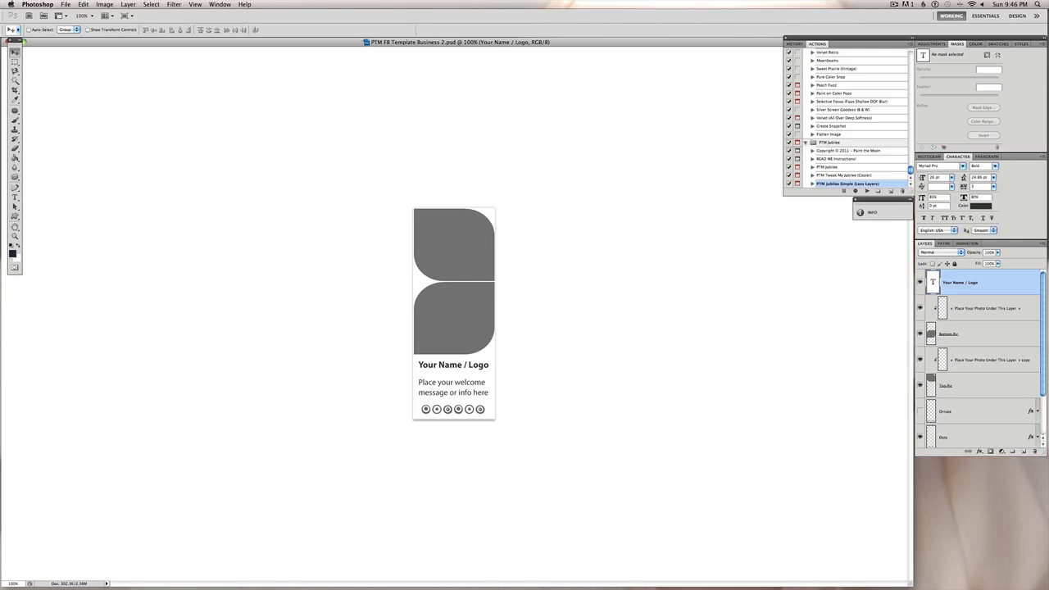
key("super+o")
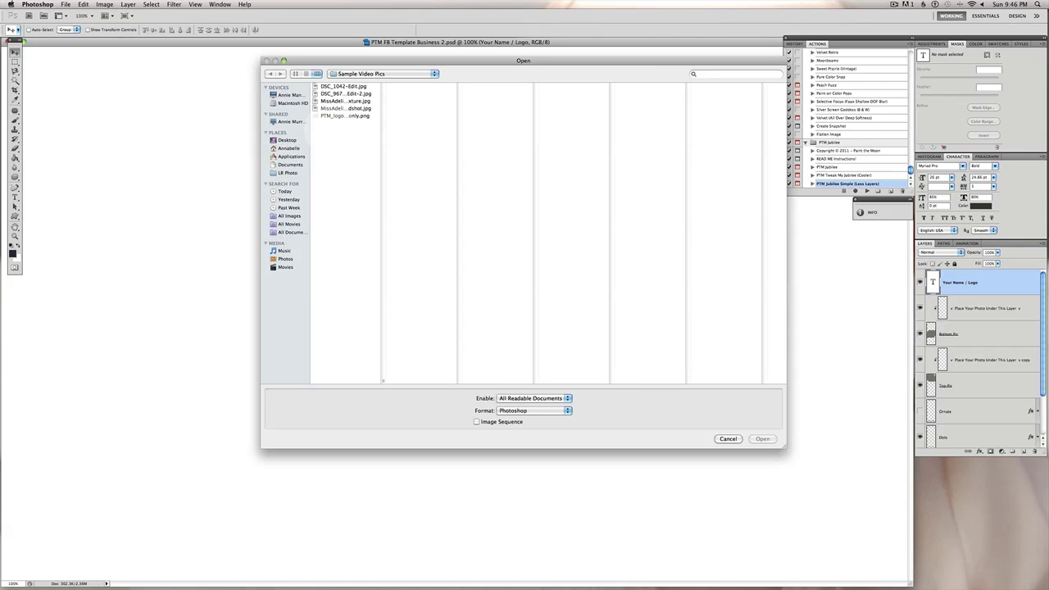
left_click(342, 86)
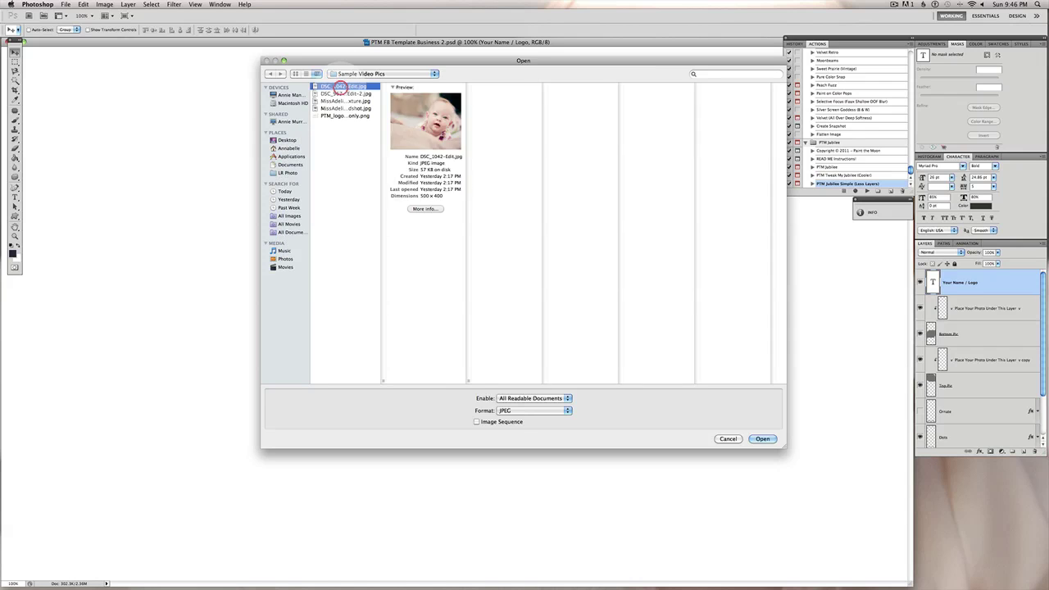
left_click(345, 93)
key("Return")
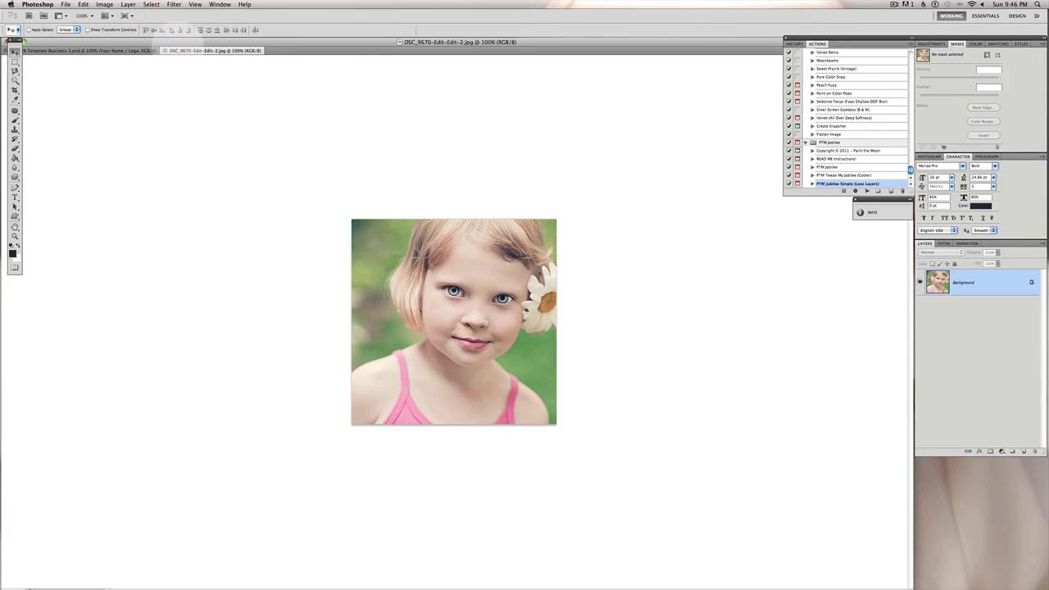
Step: Drag the girl photo into the template as Layer 1 over the top photo area
left_click_drag(178, 50, 363, 142)
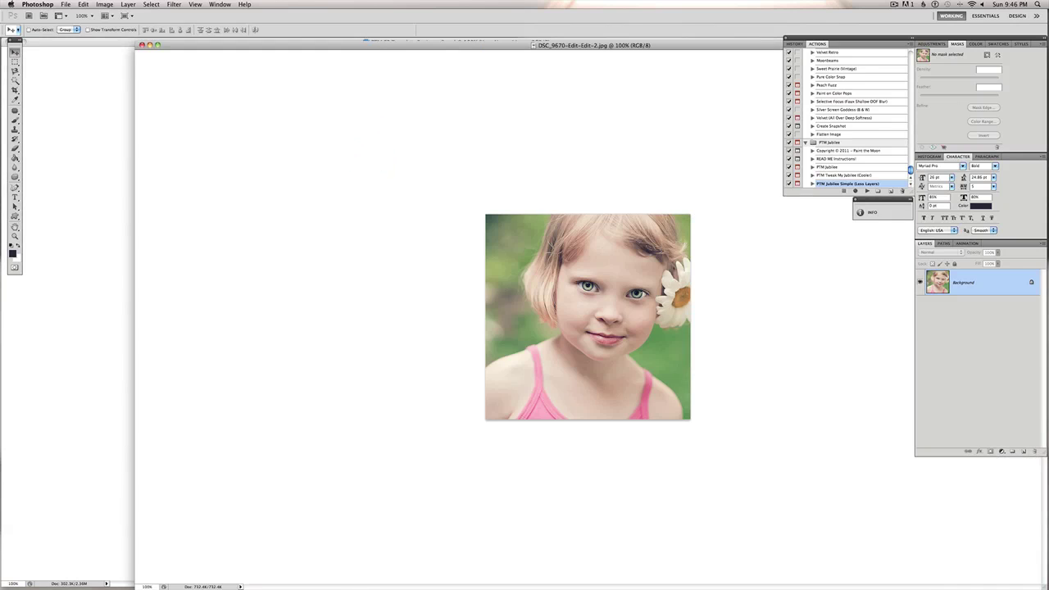
left_click(157, 44)
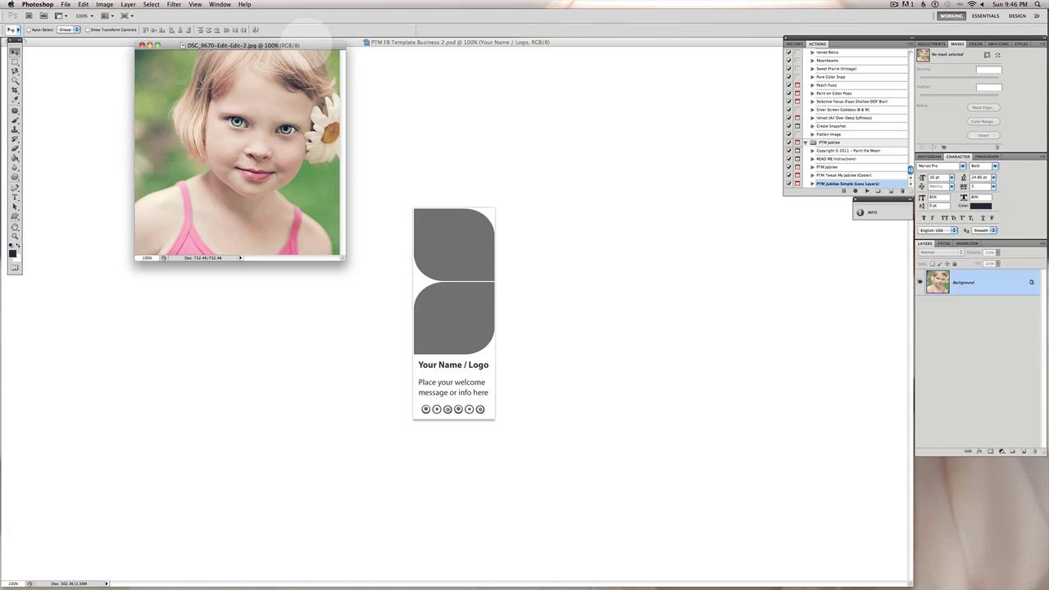
left_click_drag(308, 44, 825, 344)
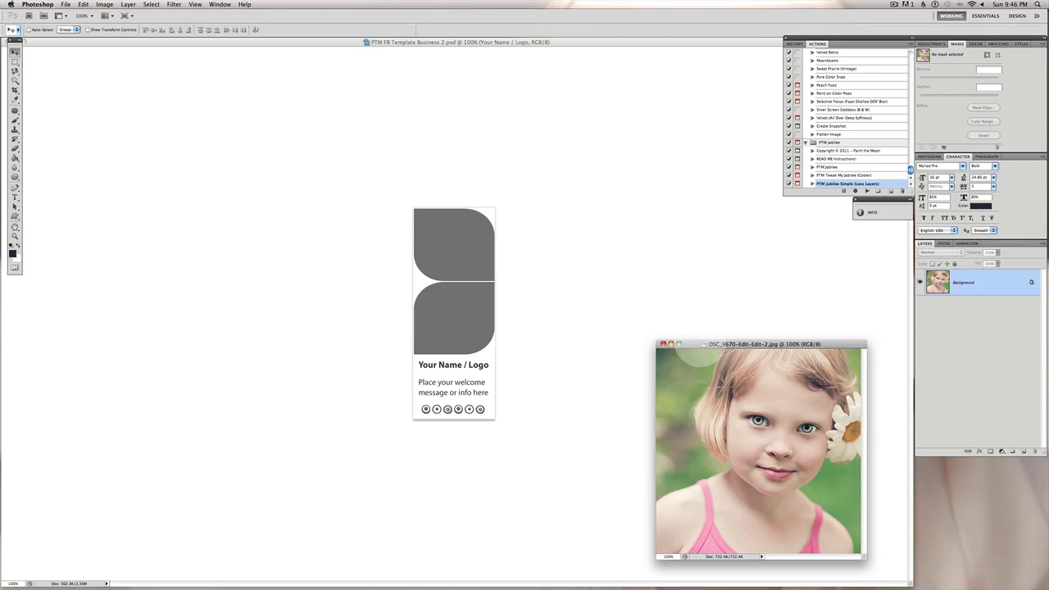
left_click_drag(689, 345, 410, 251)
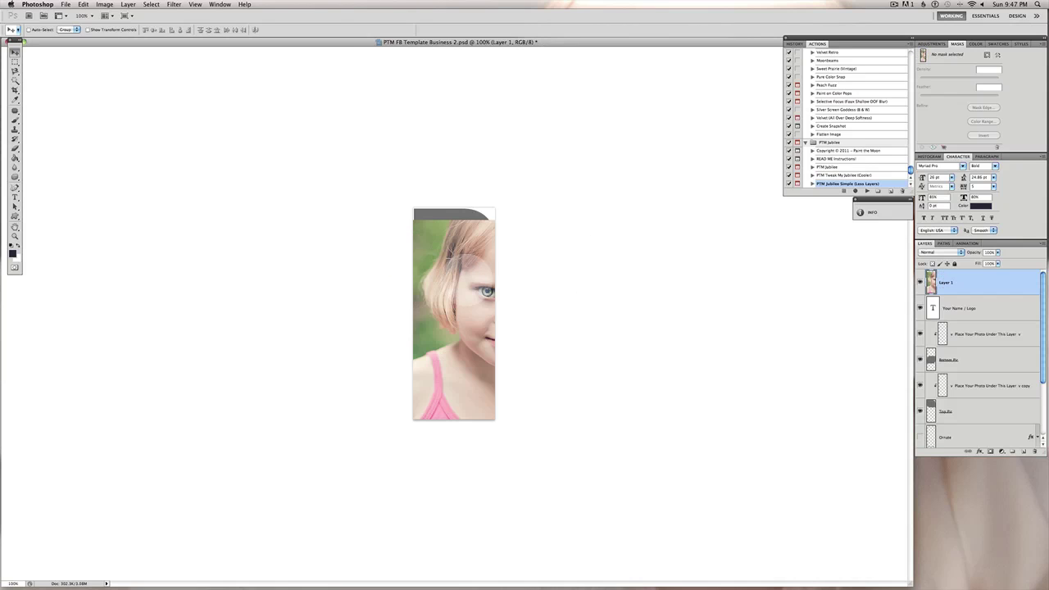
left_click_drag(491, 383, 442, 291)
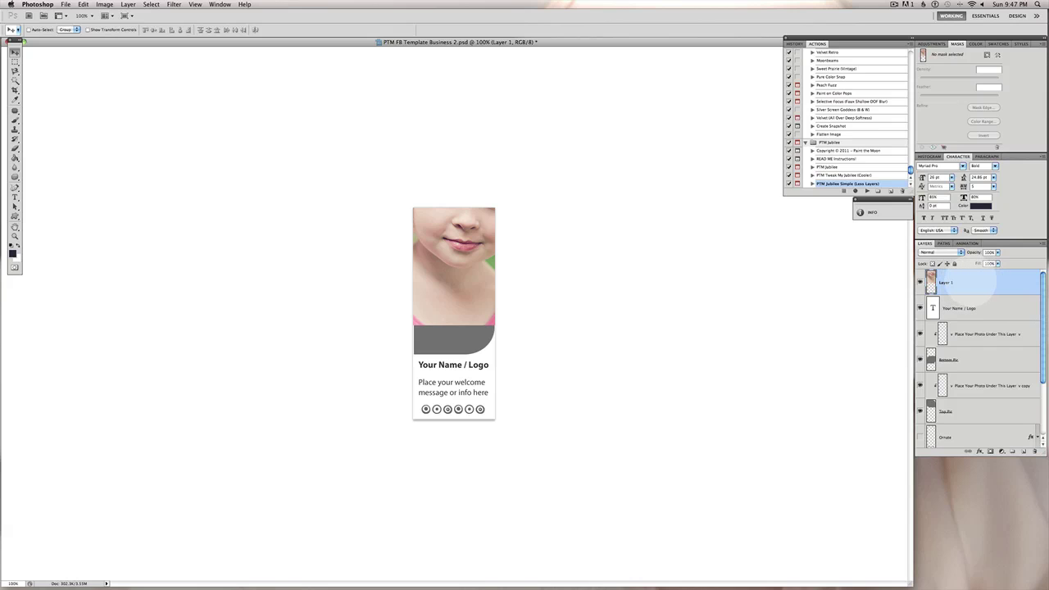
Step: Move Layer 1 under the 'Place Your Photo Under This Layer copy' layer and shift it down to show her eyes
left_click(971, 281)
left_click_drag(971, 281, 961, 398)
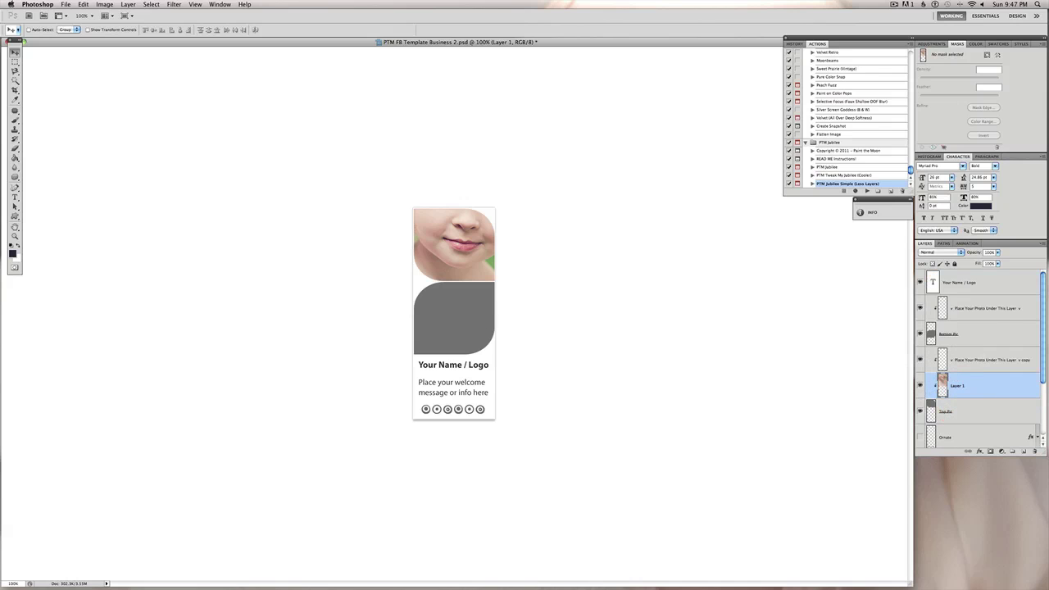
left_click_drag(463, 236, 464, 270)
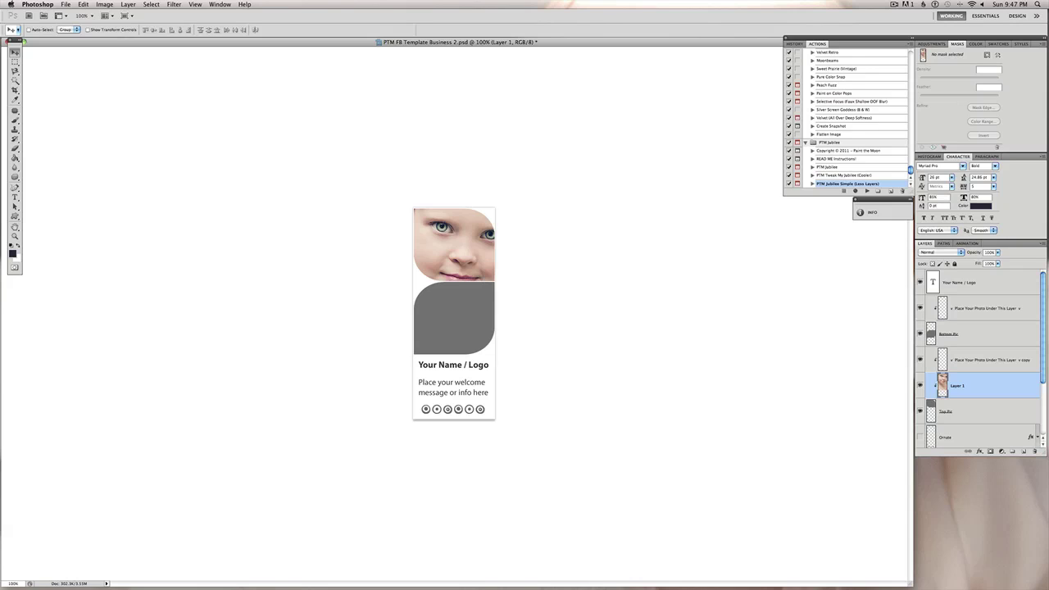
Step: Try a Free Transform shrink of the girl photo to about 69% width, then abandon it
key("super+t")
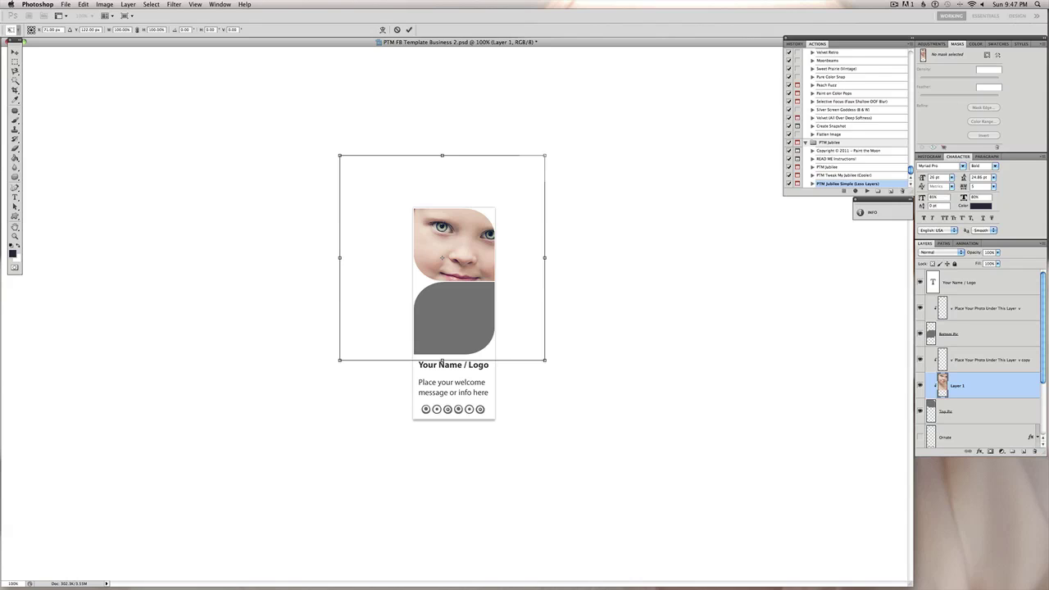
left_click(545, 156)
left_click_drag(546, 156, 434, 242)
key("ctrl+z")
left_click_drag(544, 155, 480, 164)
left_click_drag(453, 220, 490, 221)
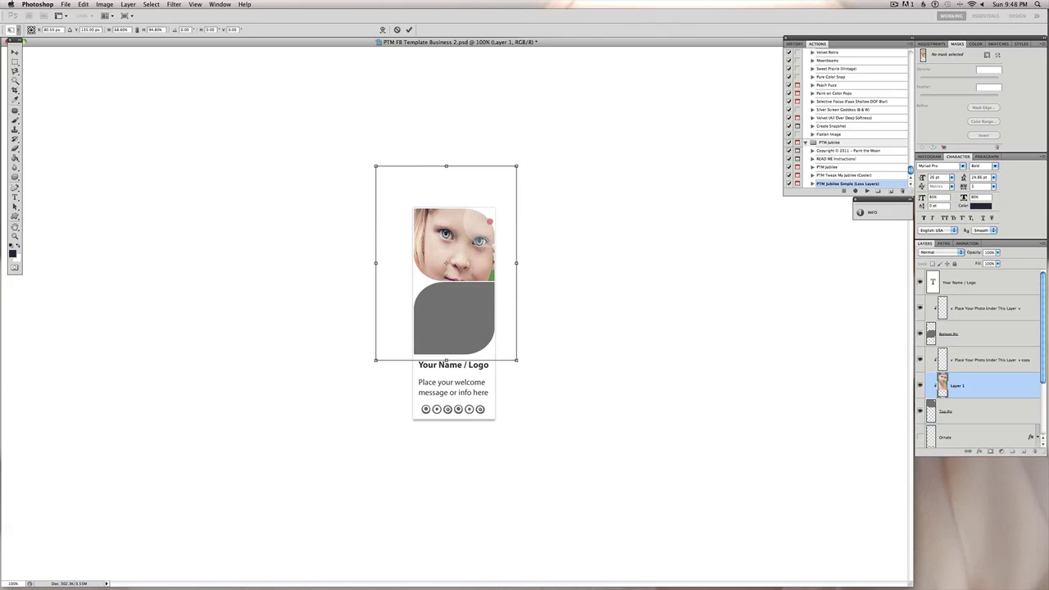
left_click_drag(446, 263, 410, 263)
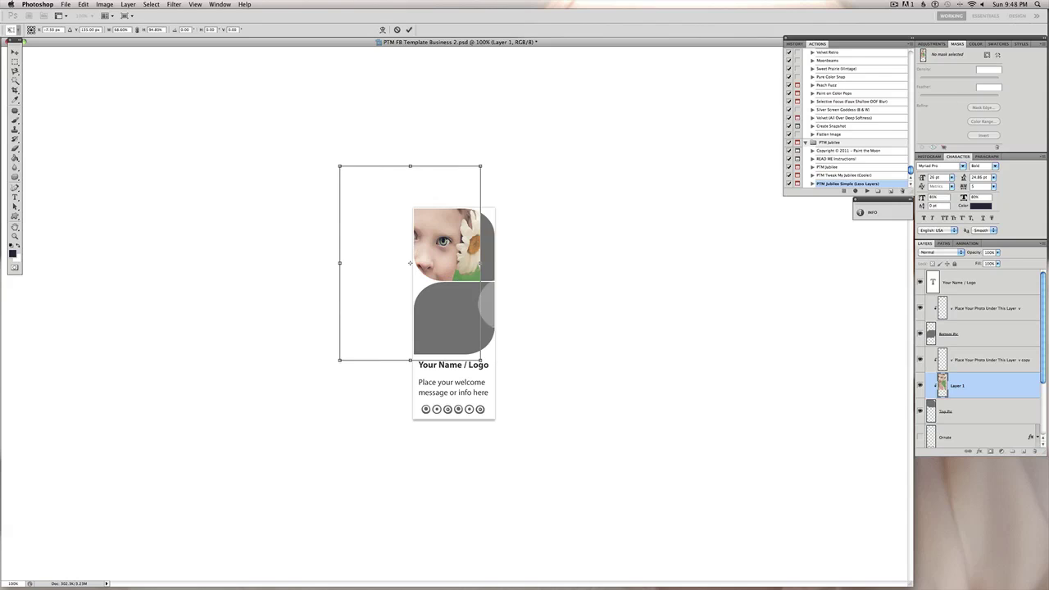
key("Return")
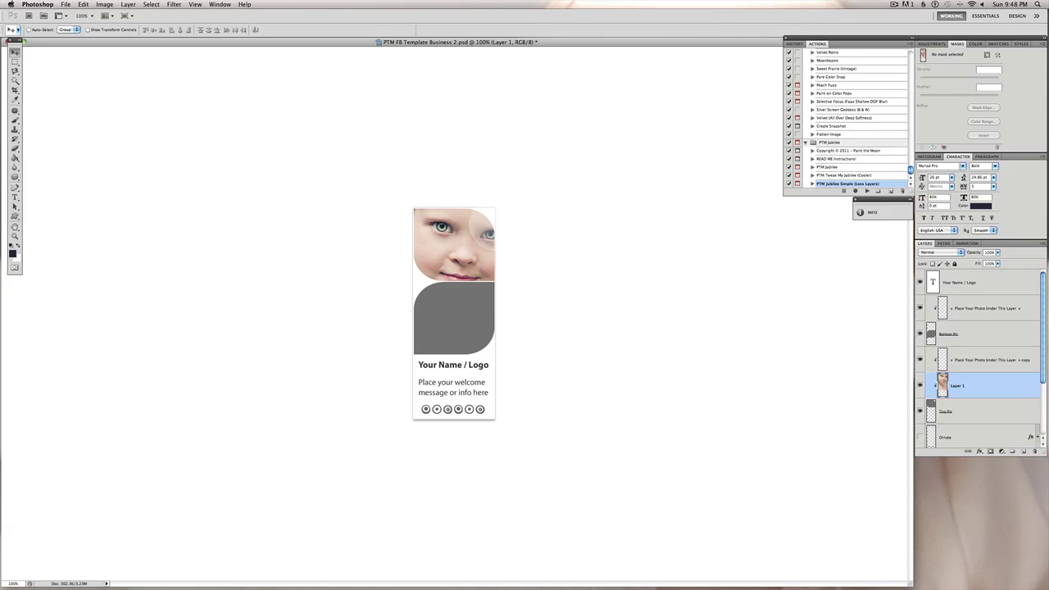
Step: Rescale the girl photo so her whole face fits the top rounded frame and apply it
key("ctrl+t")
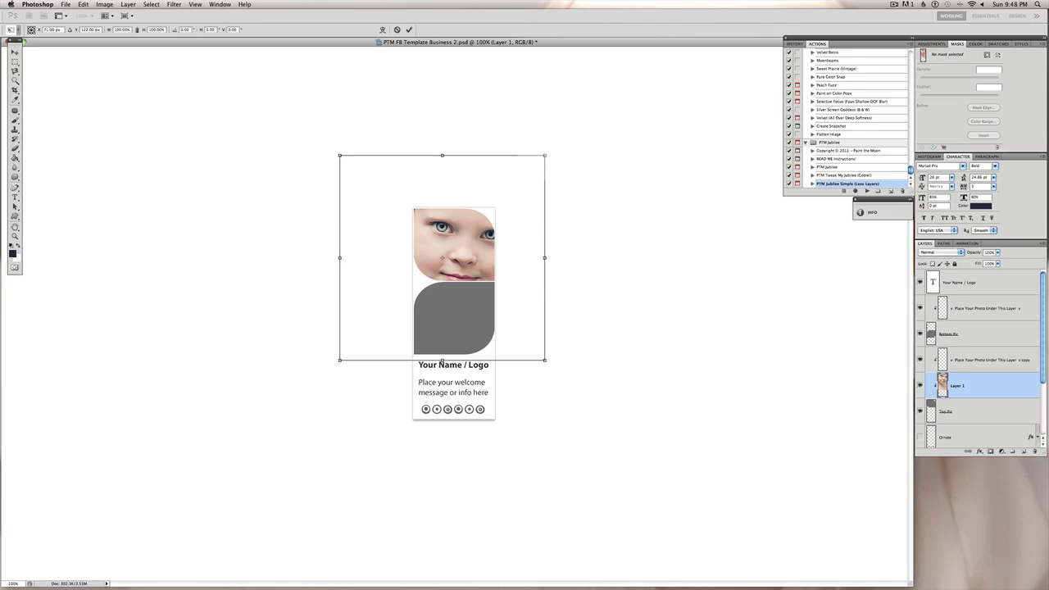
left_click_drag(545, 155, 471, 247)
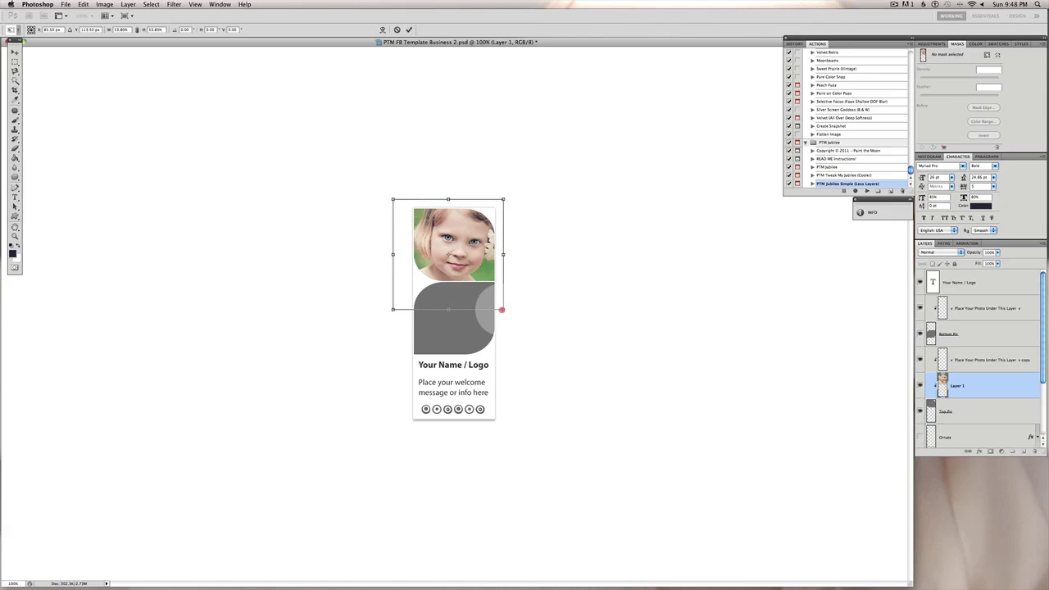
left_click_drag(502, 309, 495, 296)
left_click(472, 280)
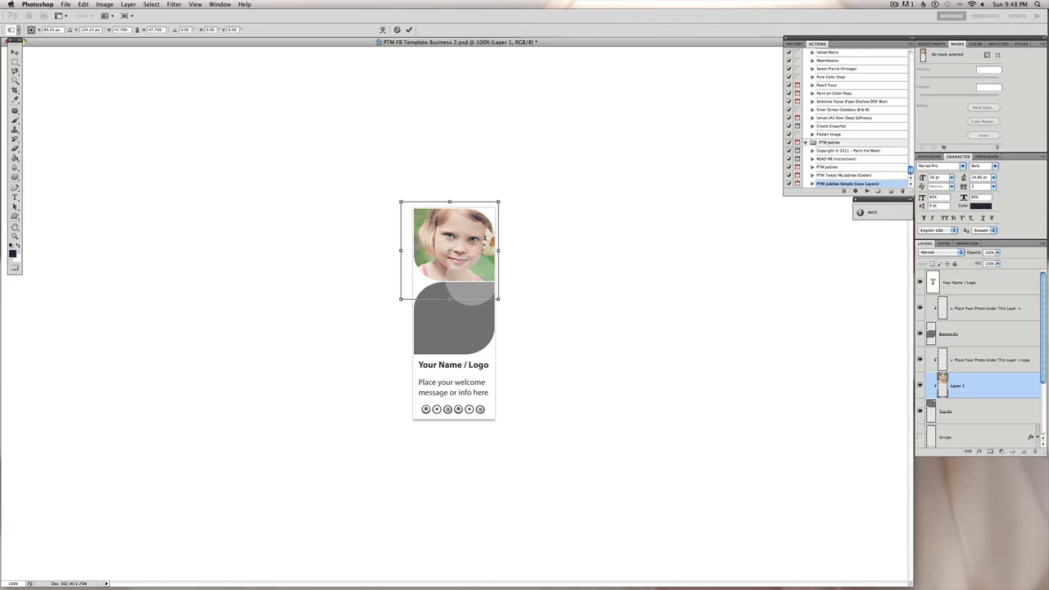
key("Return")
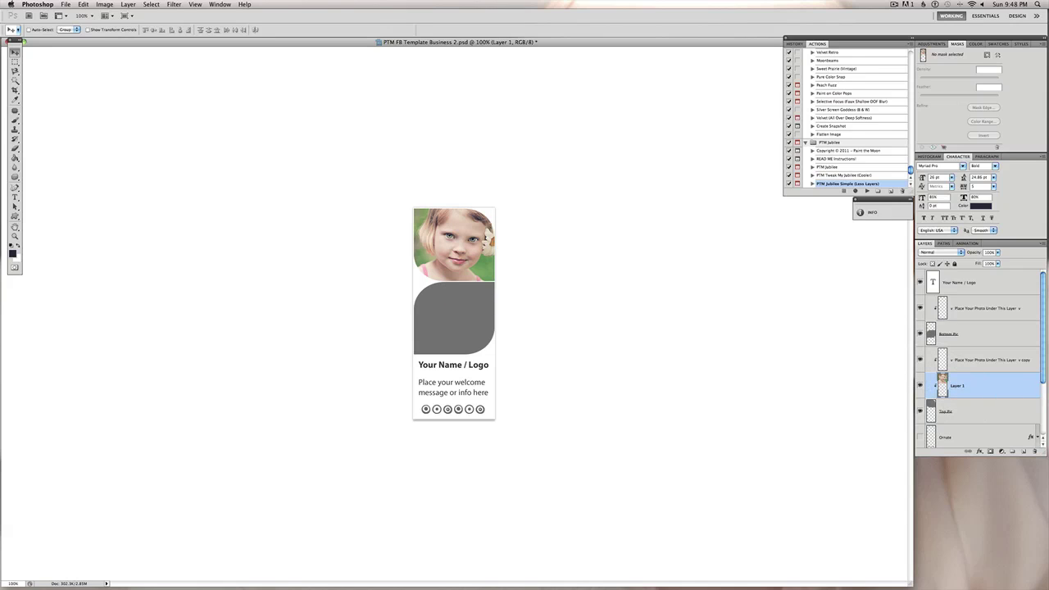
Step: Open the baby photo DSC_1042-Edit.jpg and dismiss the locked-layer alert
key("super+o")
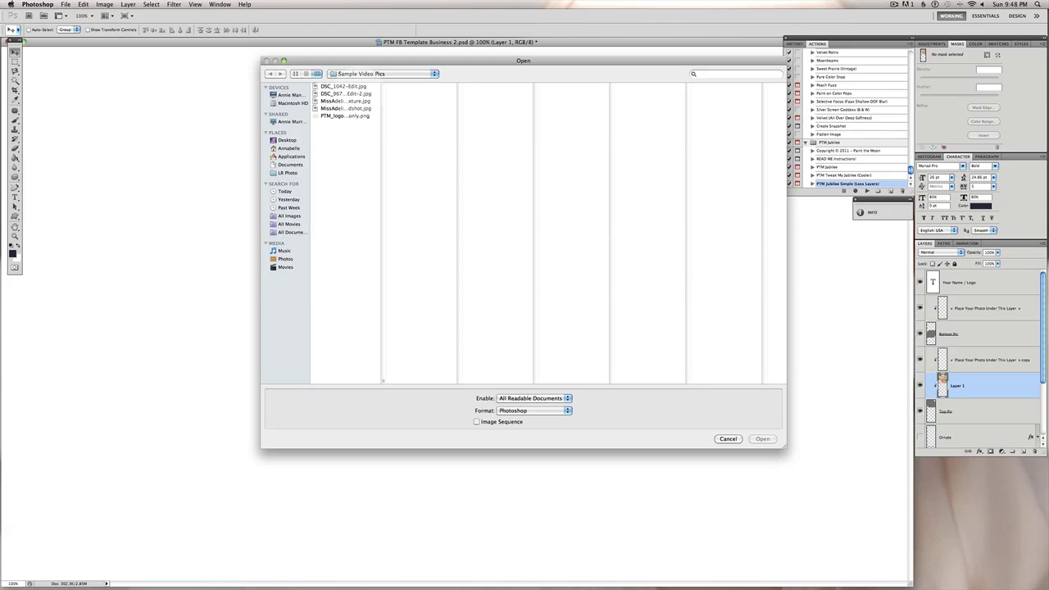
left_click(345, 93)
key("Up")
key("Return")
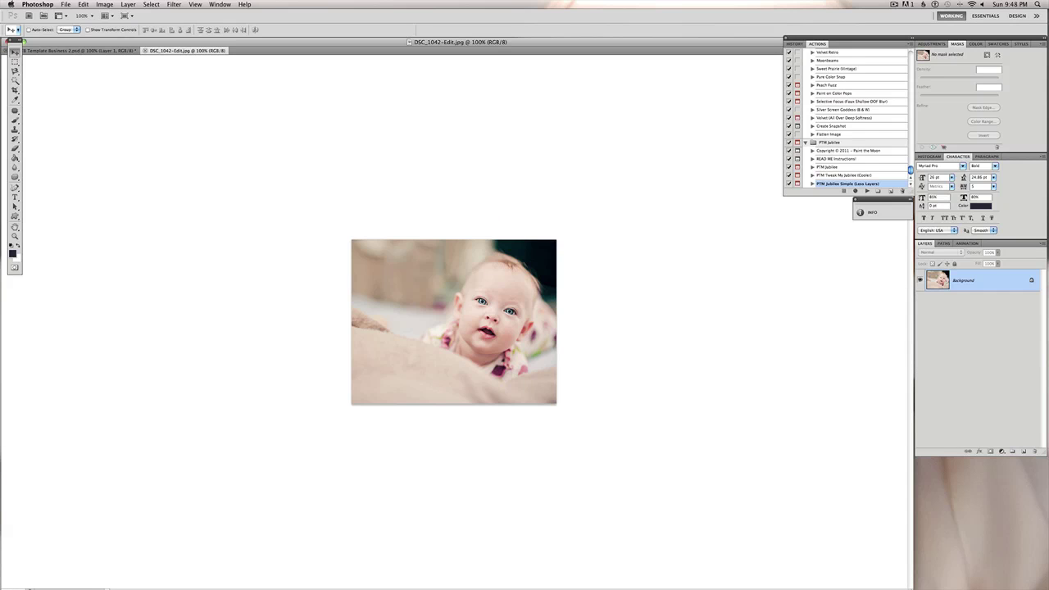
left_click(466, 268)
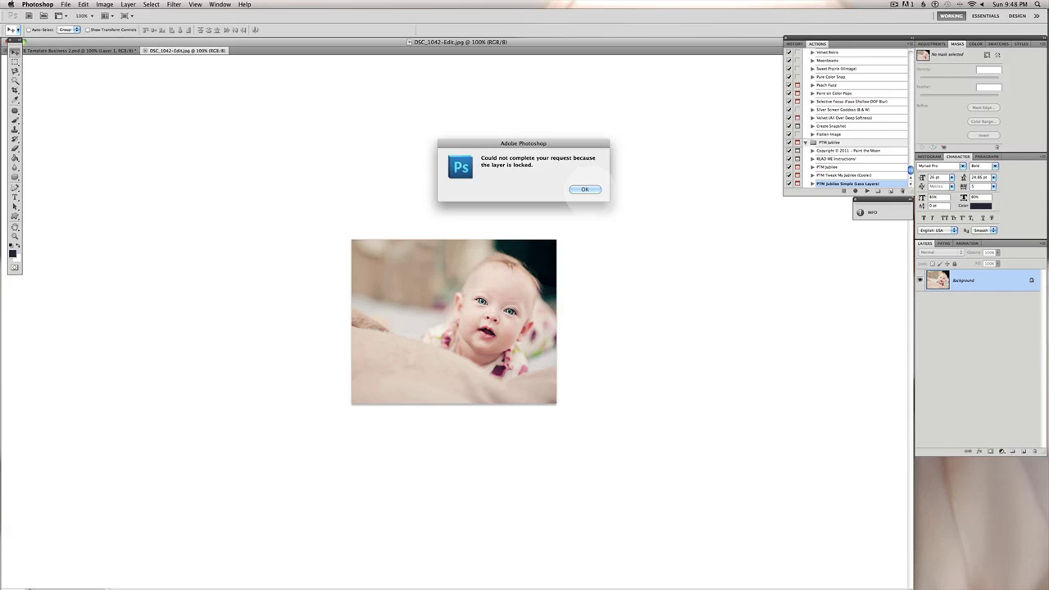
left_click(584, 190)
Step: Float the baby photo window, select the whole image, and bring the template back in front
left_click_drag(172, 50, 419, 140)
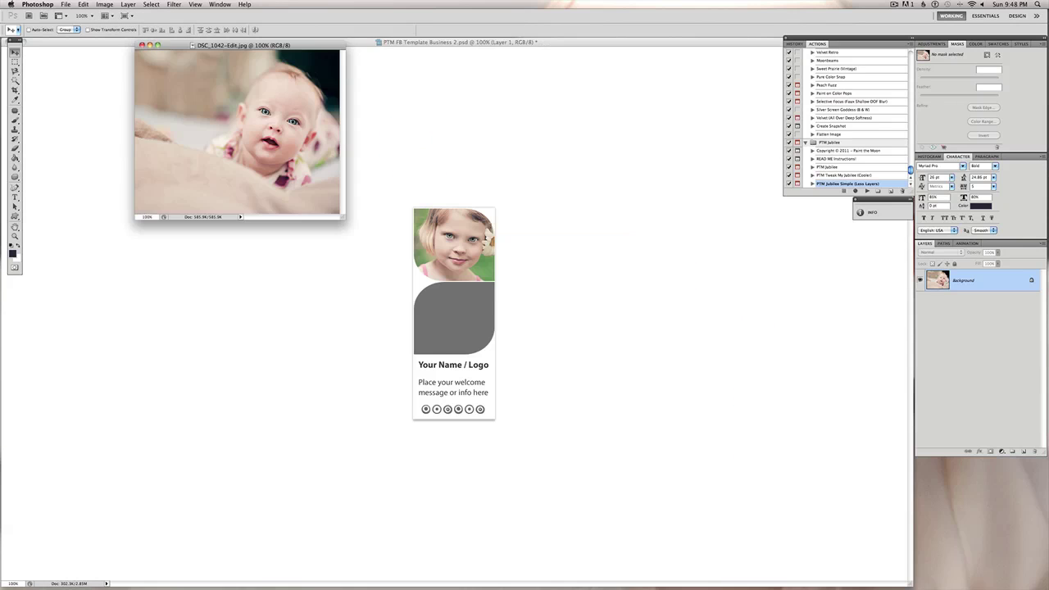
left_click(339, 136)
left_click_drag(418, 42, 393, 191)
left_click(272, 93)
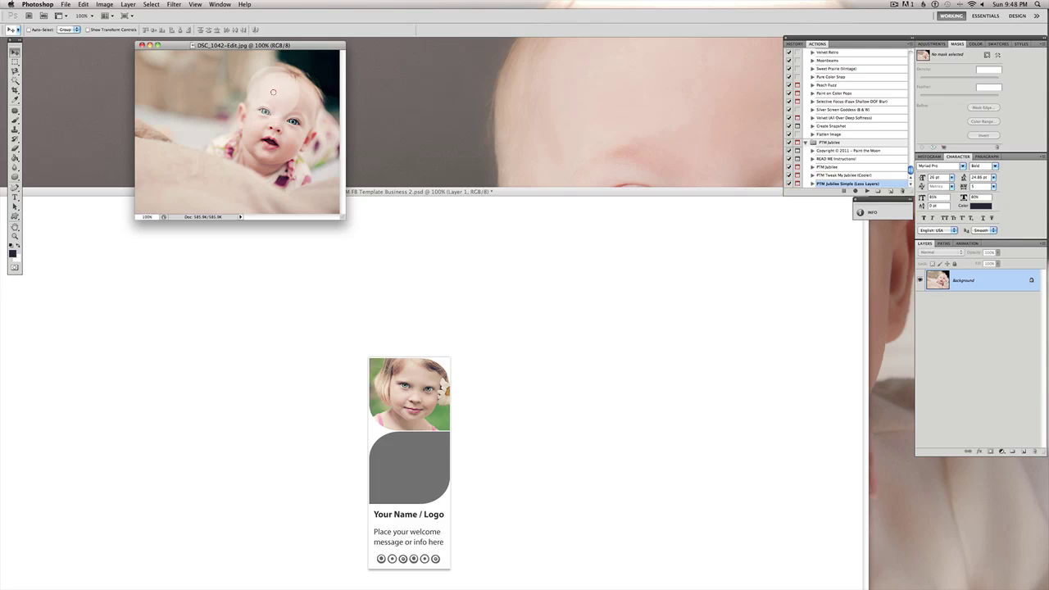
left_click_drag(272, 45, 677, 240)
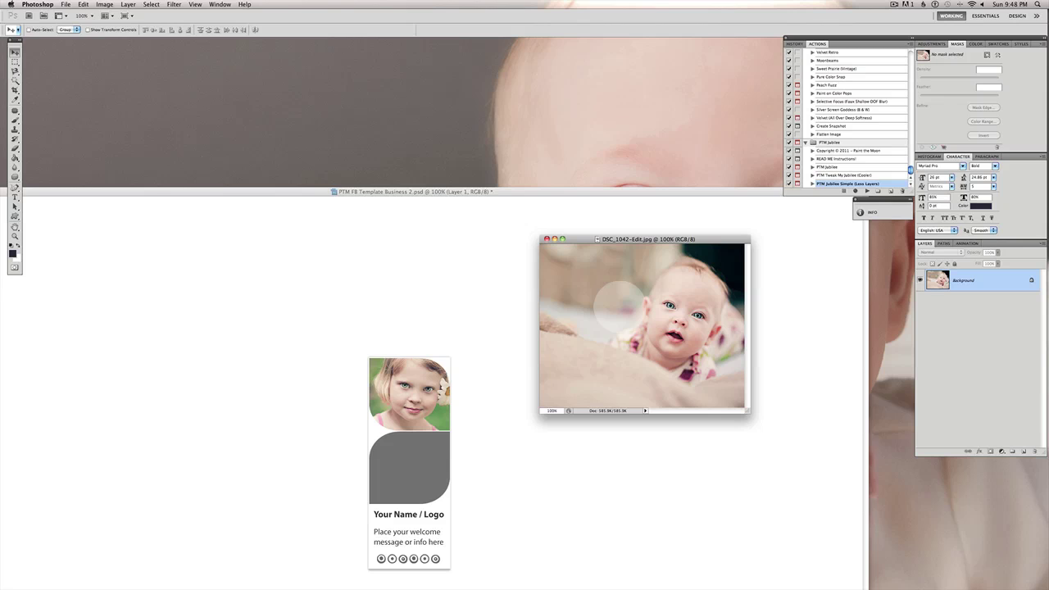
key("super+a")
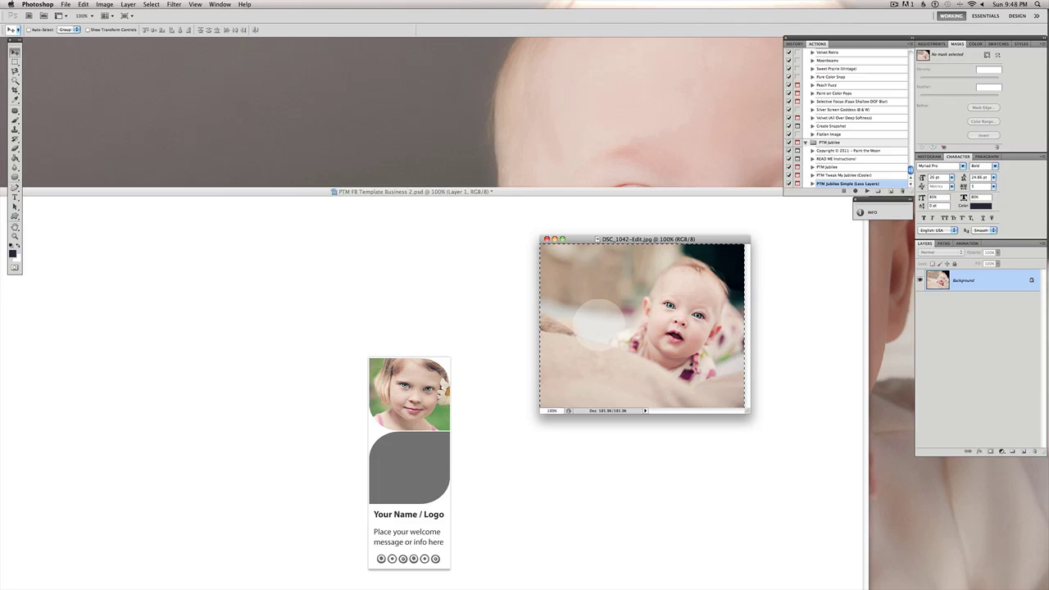
left_click(496, 301)
left_click_drag(476, 191, 489, 71)
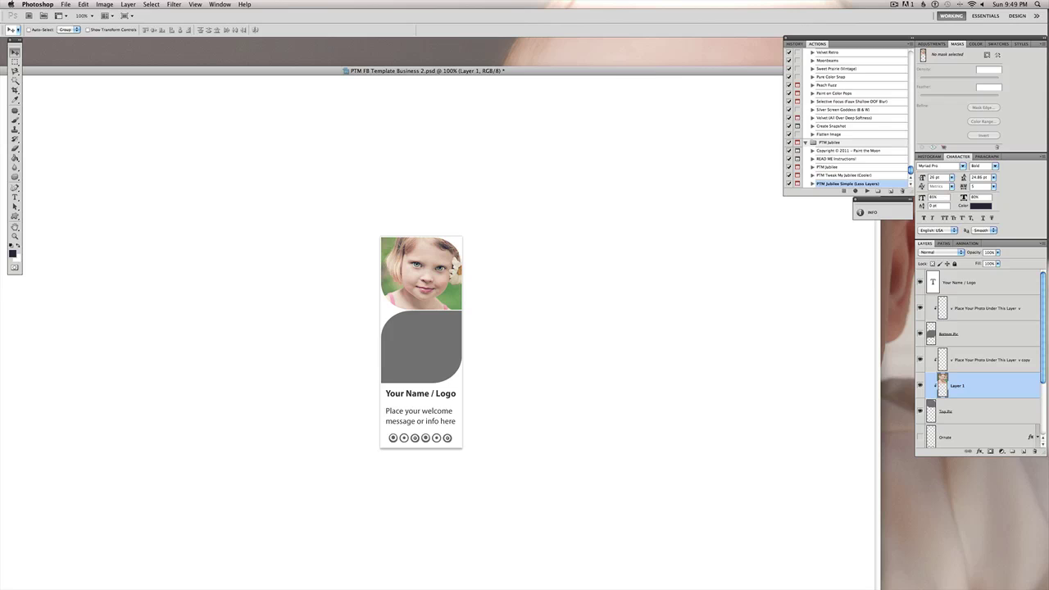
Step: Paste the baby photo as Layer 2, put it above Bottom Pic, and slide her face into the lower frame
key("super+v")
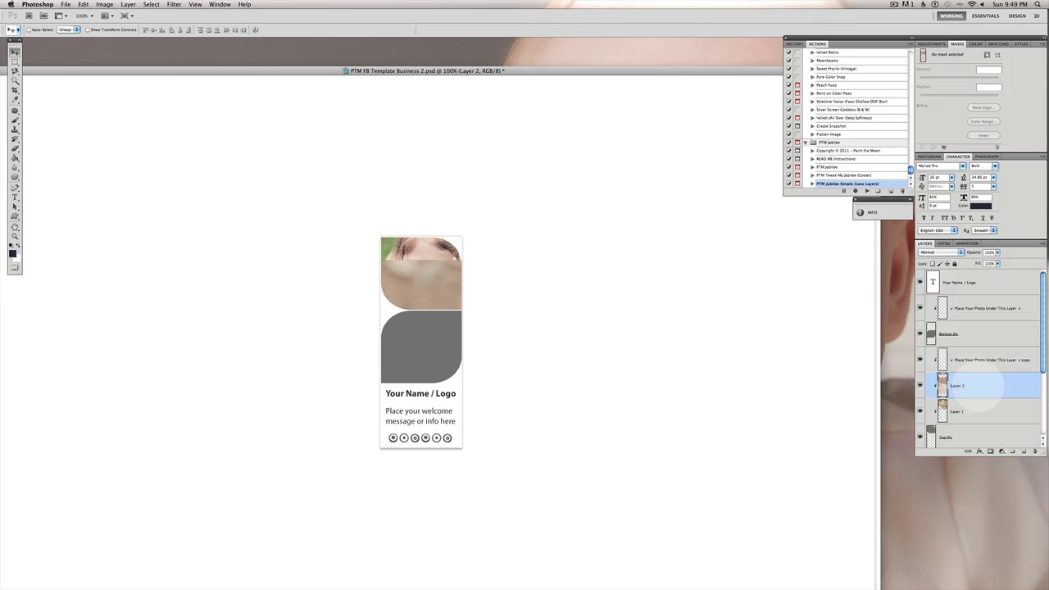
left_click_drag(978, 385, 957, 326)
left_click_drag(443, 352, 368, 355)
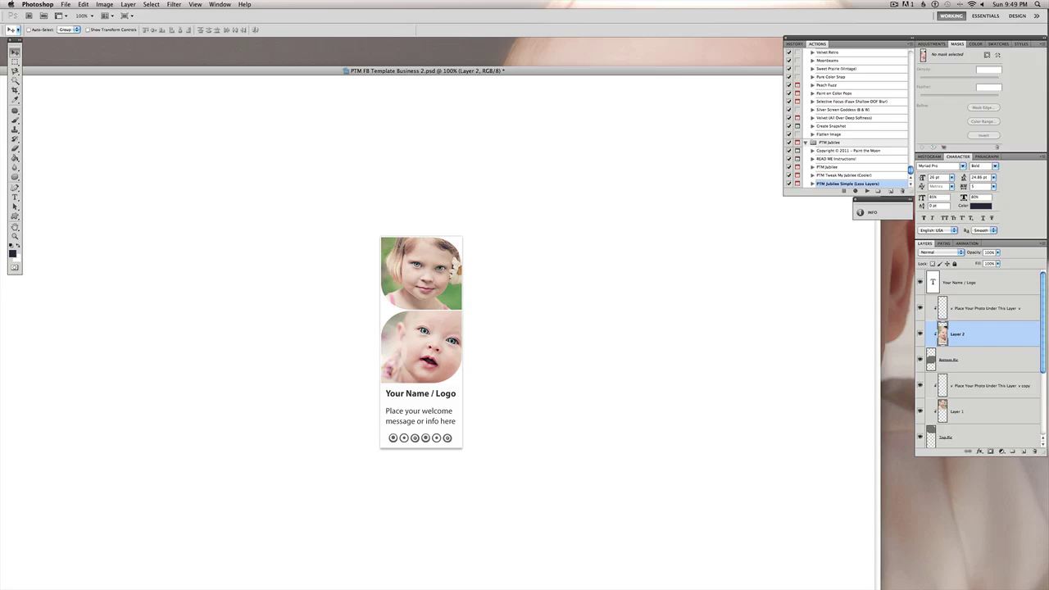
Step: Shrink the baby photo with Free Transform so her whole face fits the lower frame
key("super+t")
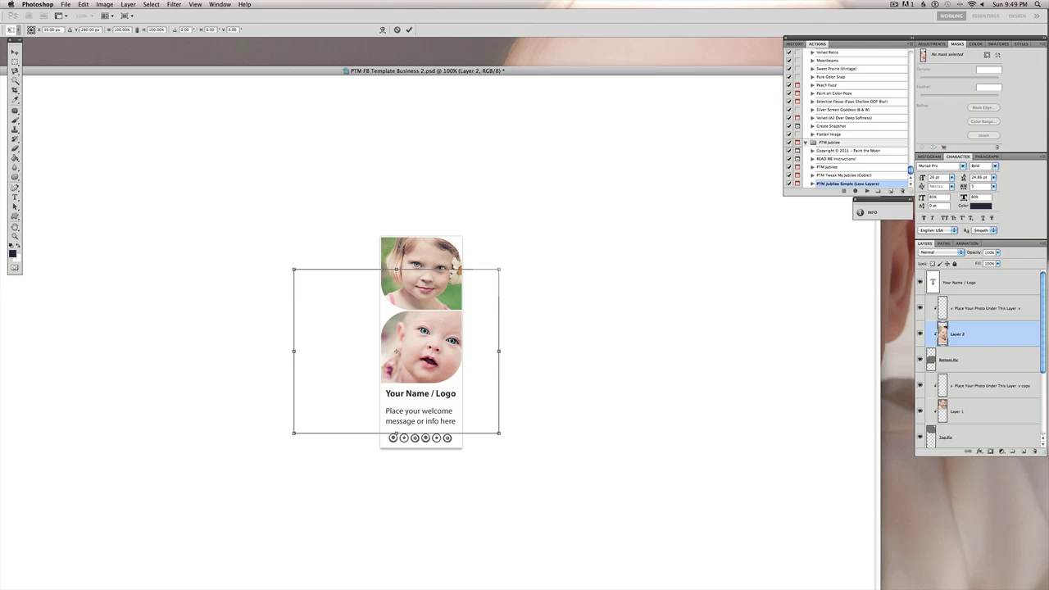
left_click_drag(500, 269, 454, 313)
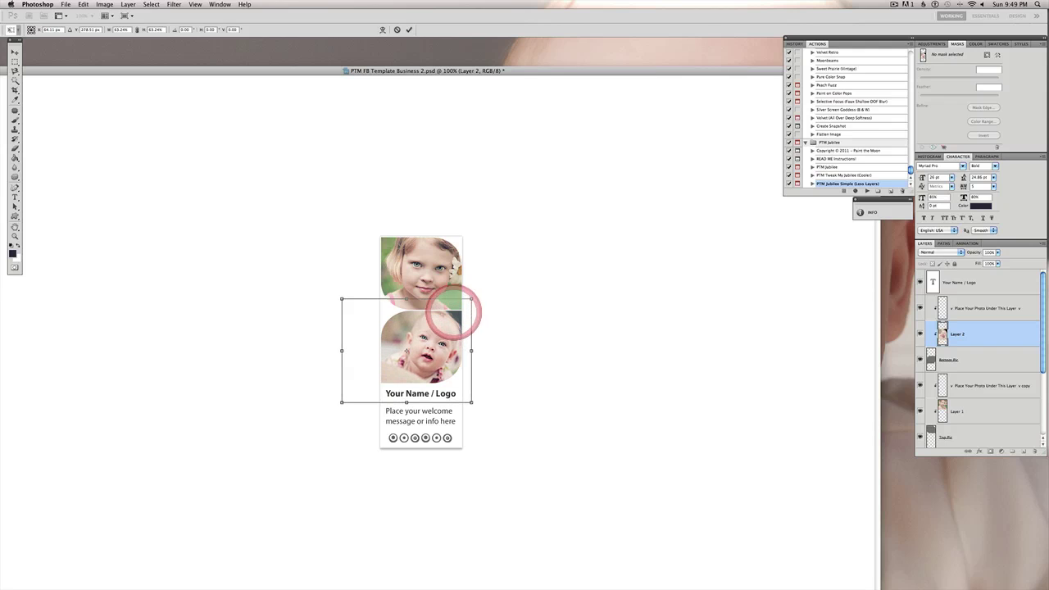
key("Return")
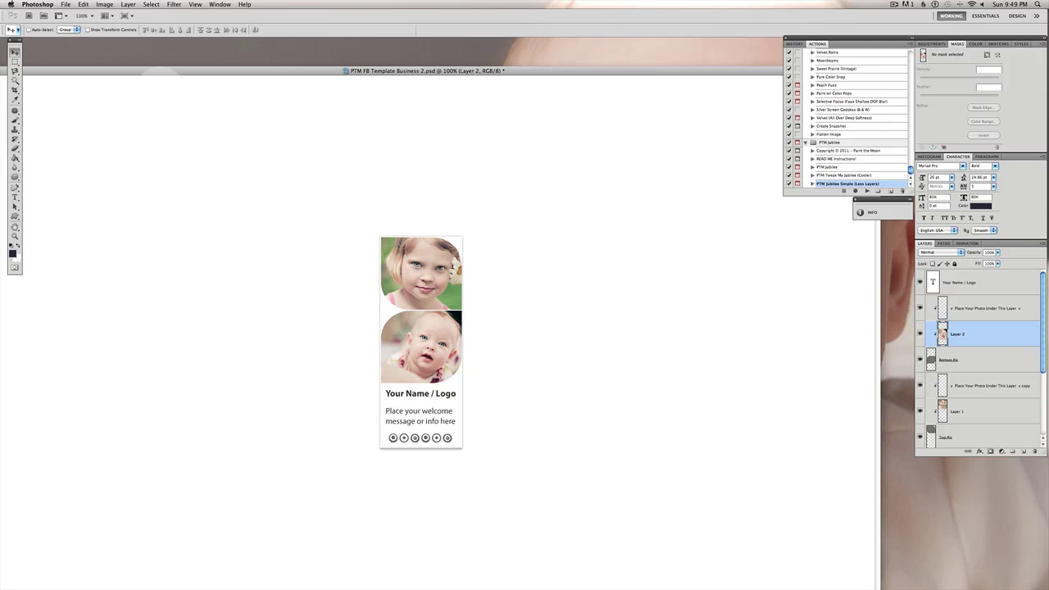
left_click_drag(138, 68, 170, 43)
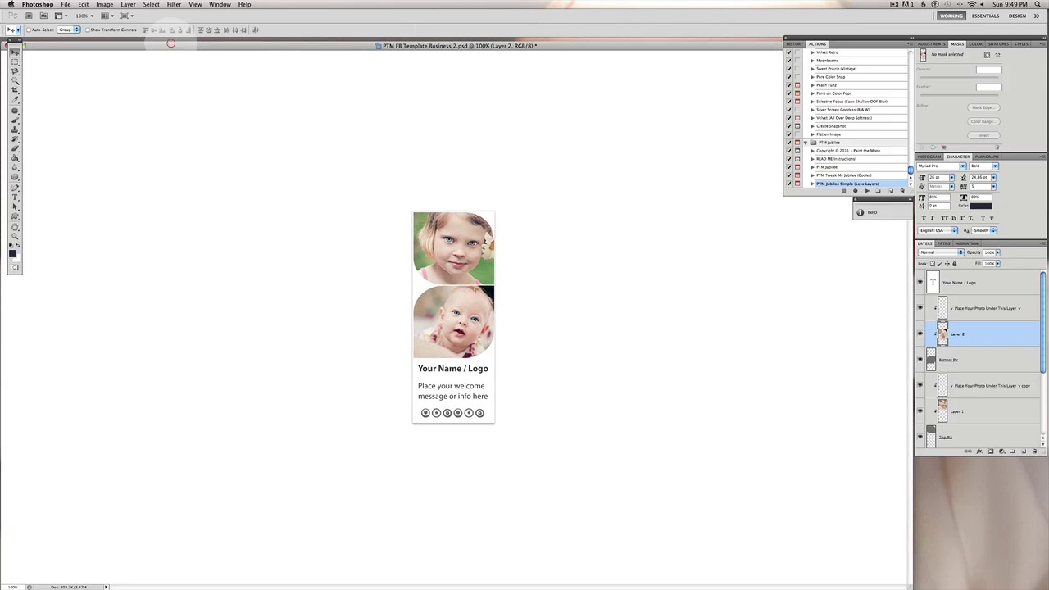
left_click(66, 5)
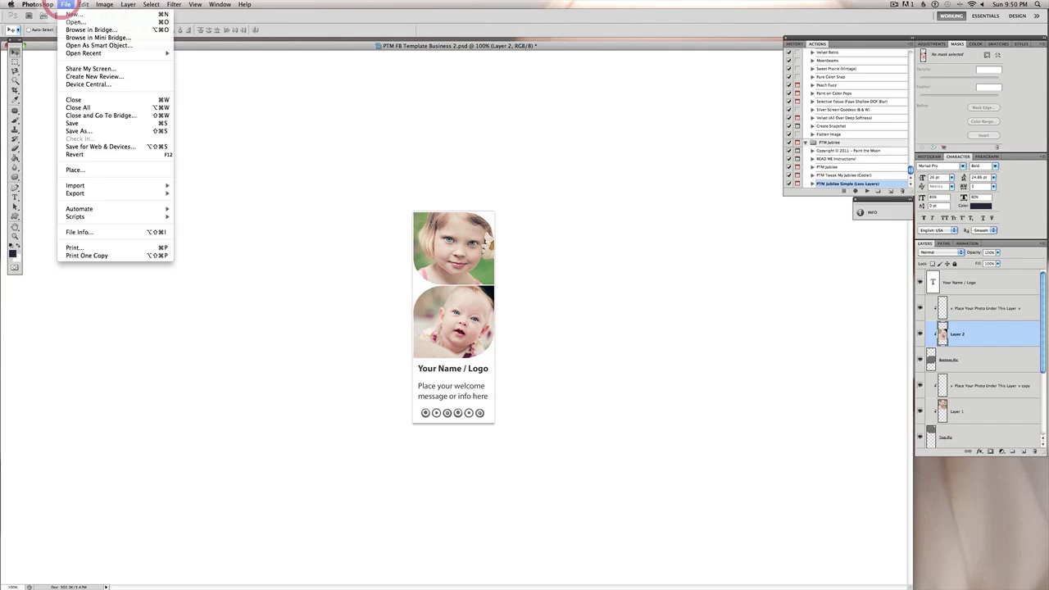
left_click(73, 169)
left_click(353, 93)
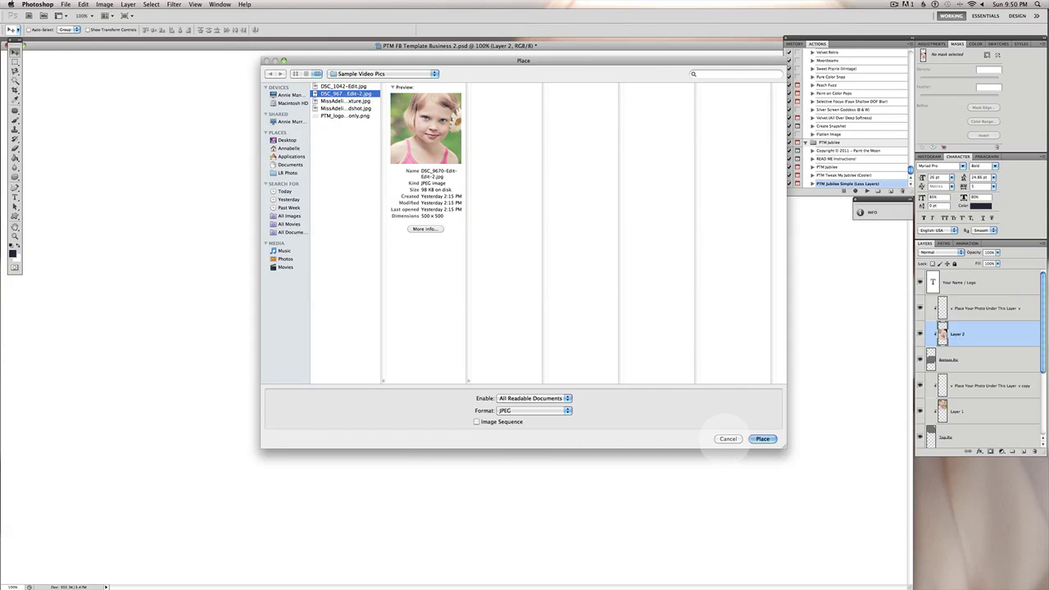
left_click(762, 439)
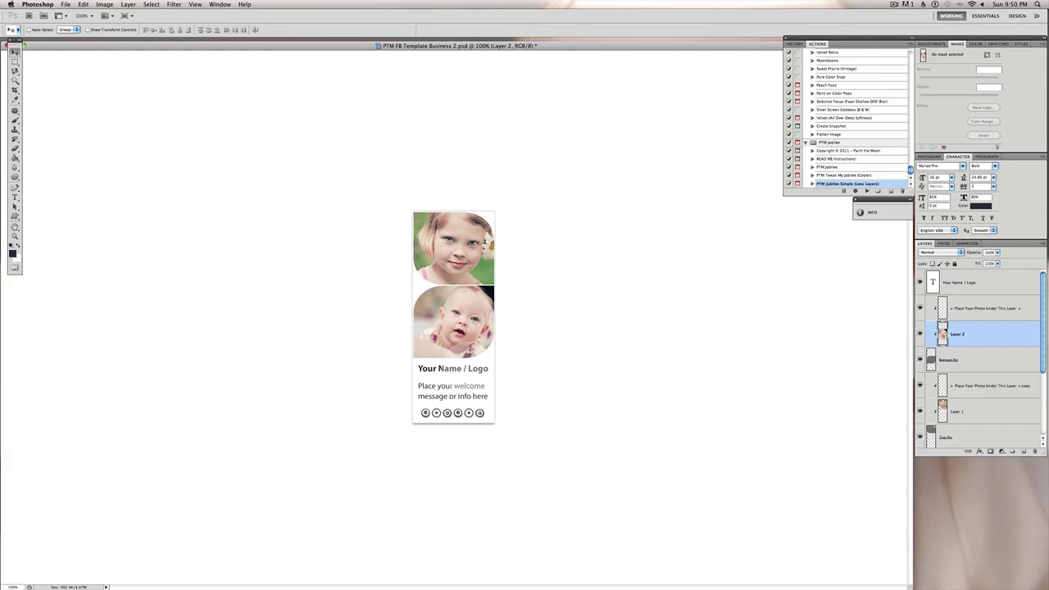
Step: Replace the 'Your Name / Logo' line with the text 'Paint the Moon'
key("t")
double_click(452, 369)
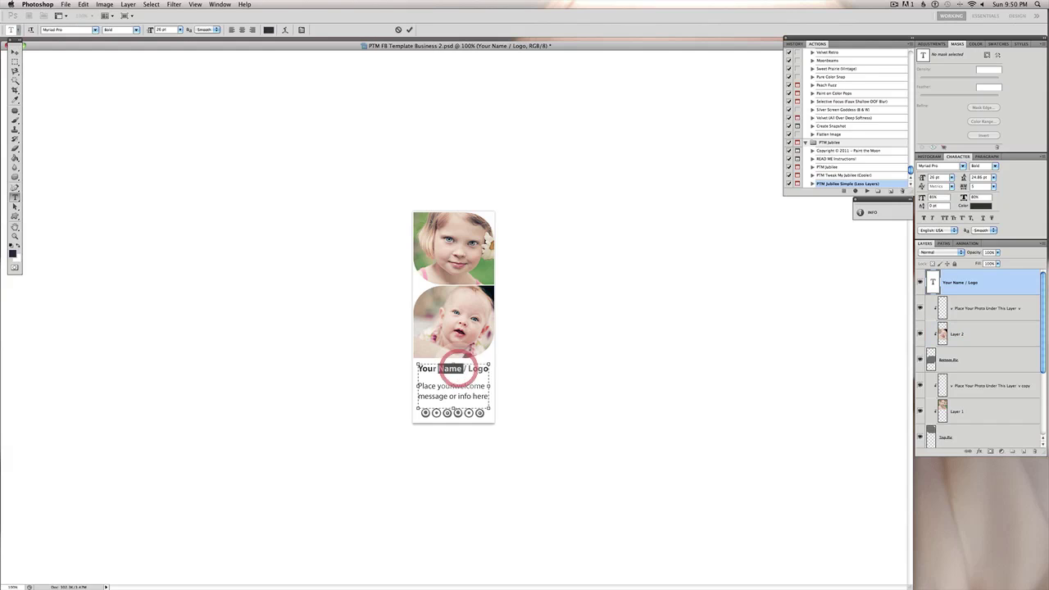
triple_click(453, 369)
type("Paint the Moon")
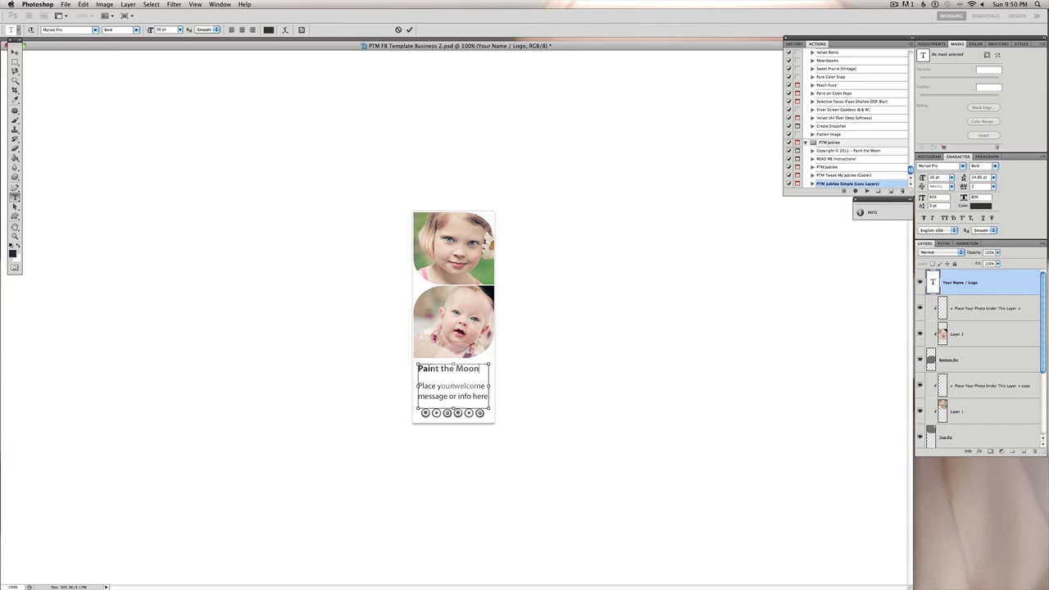
Step: Set the Paint the Moon text to the Onyx font at 60 pt
key("super+a")
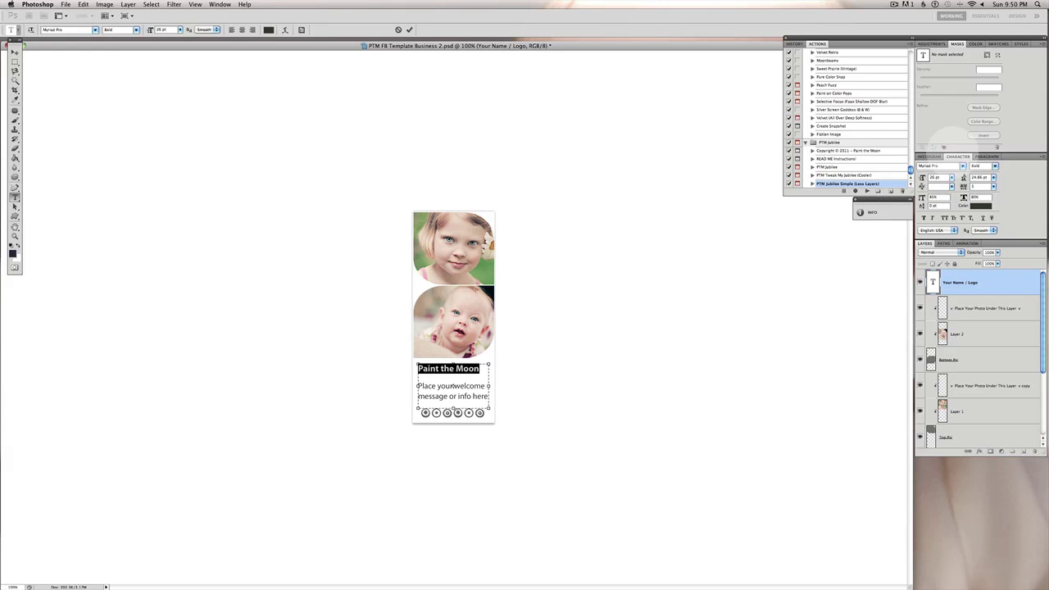
left_click(950, 165)
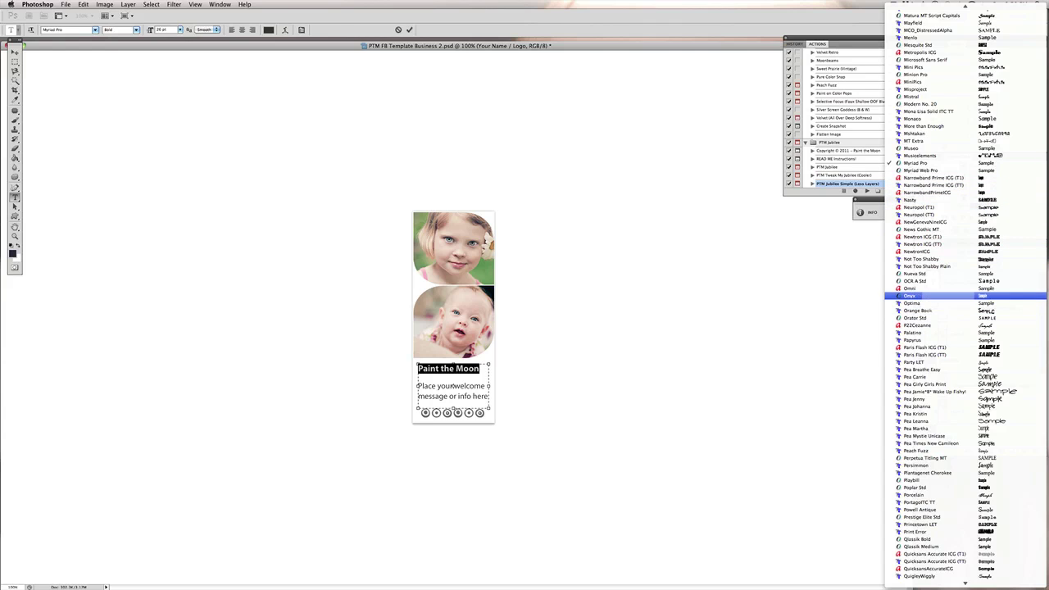
left_click(949, 296)
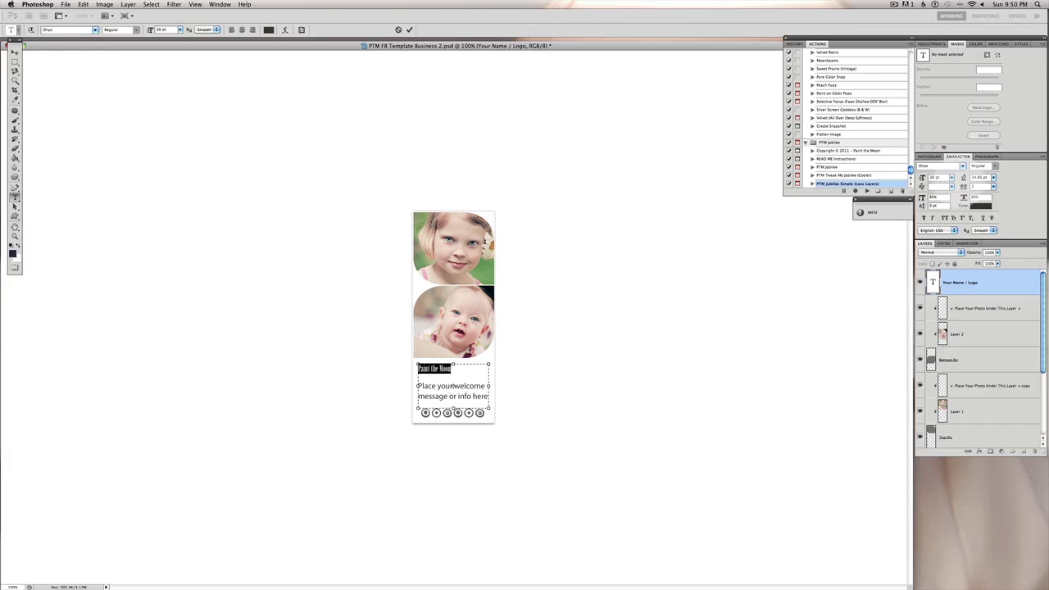
left_click(951, 177)
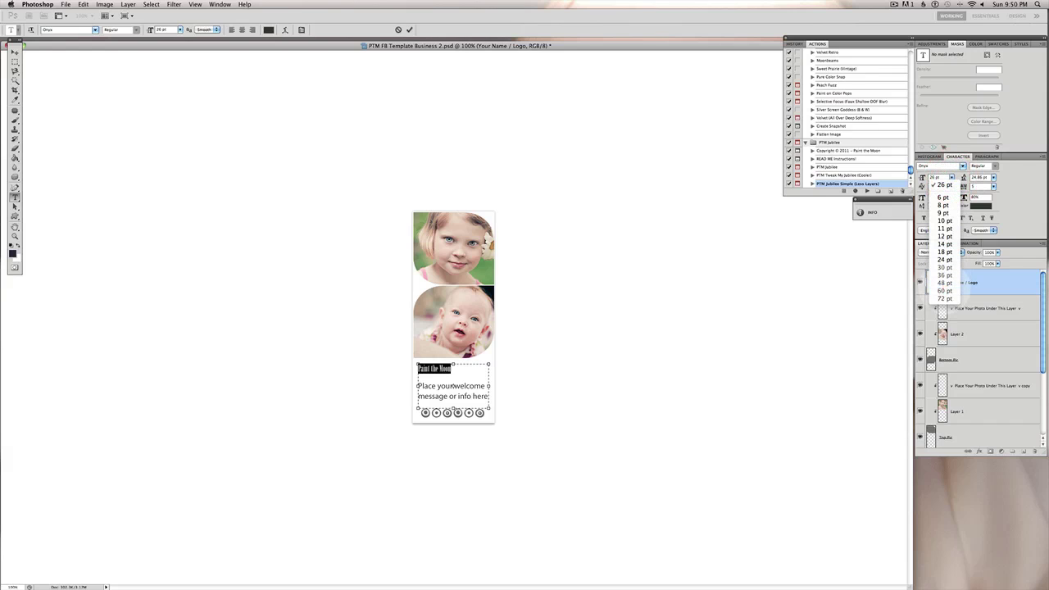
left_click(944, 290)
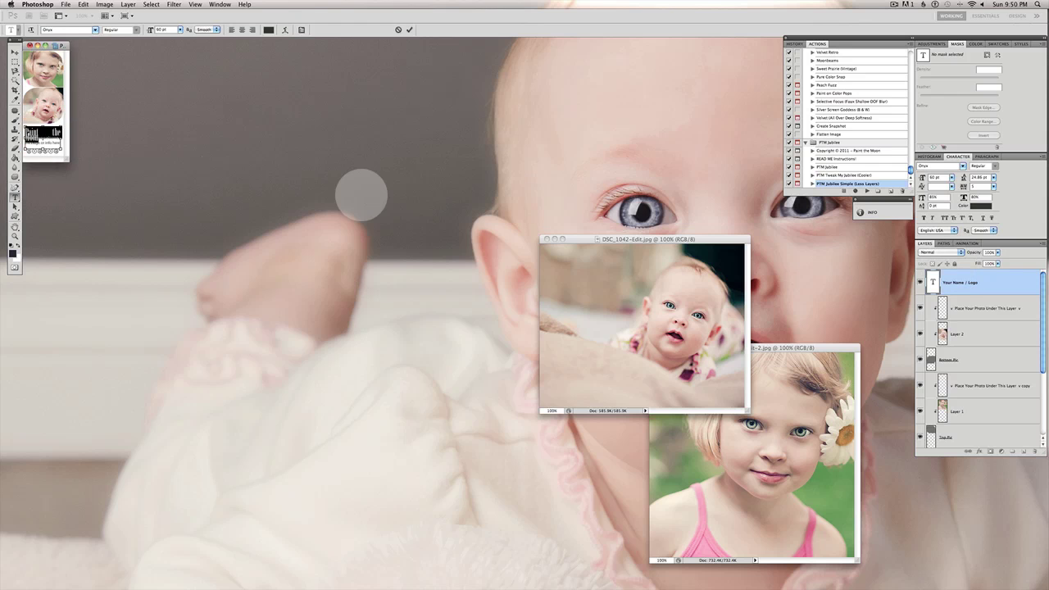
Step: Zoom in on the template and reduce the Paint the Moon text to 36 pt
key("super+equal")
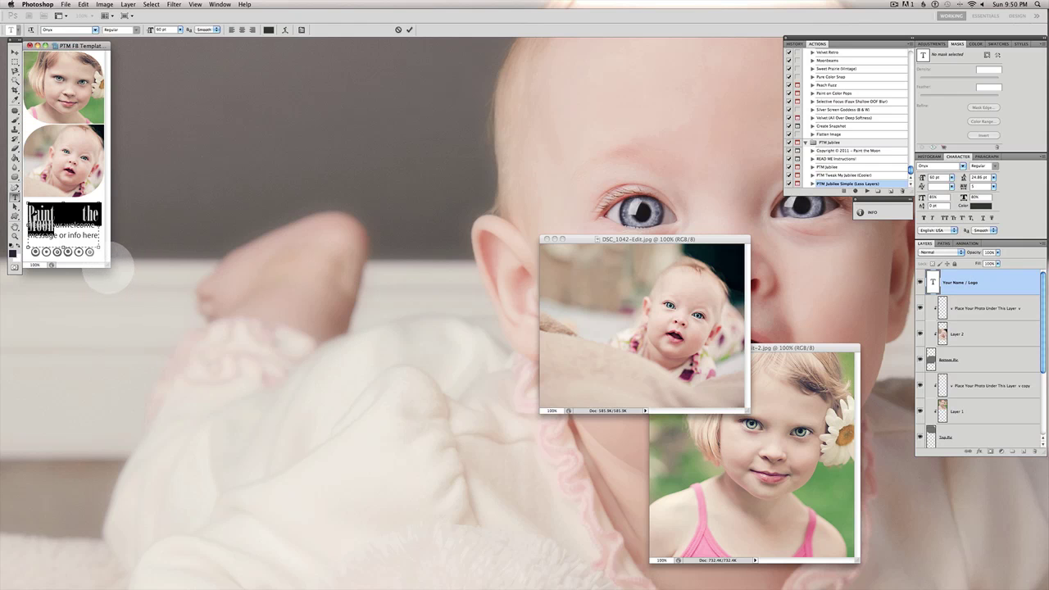
key("super+equal")
left_click_drag(133, 272, 623, 585)
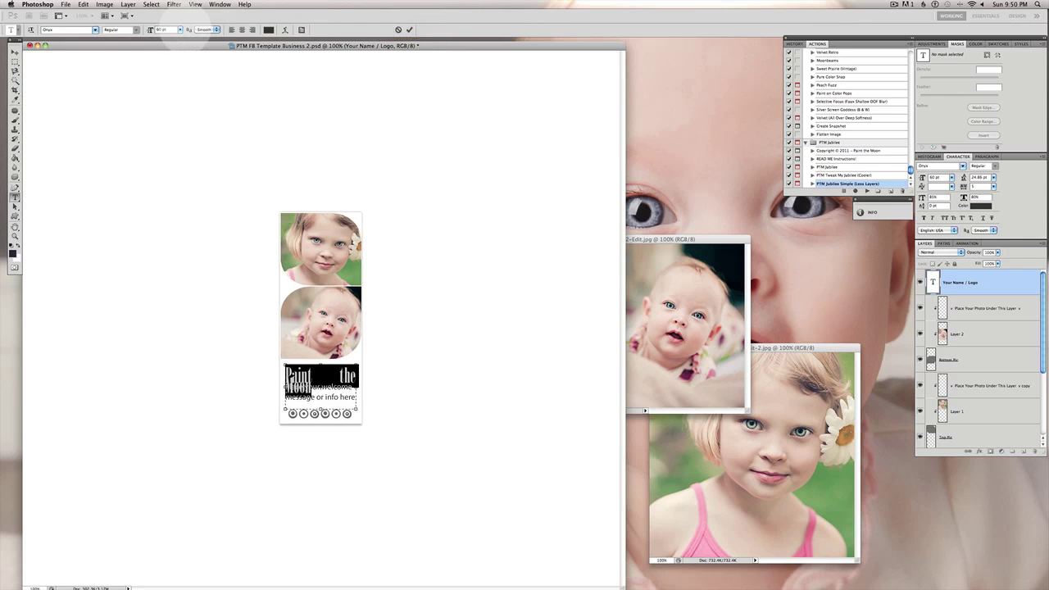
left_click(180, 30)
left_click(172, 127)
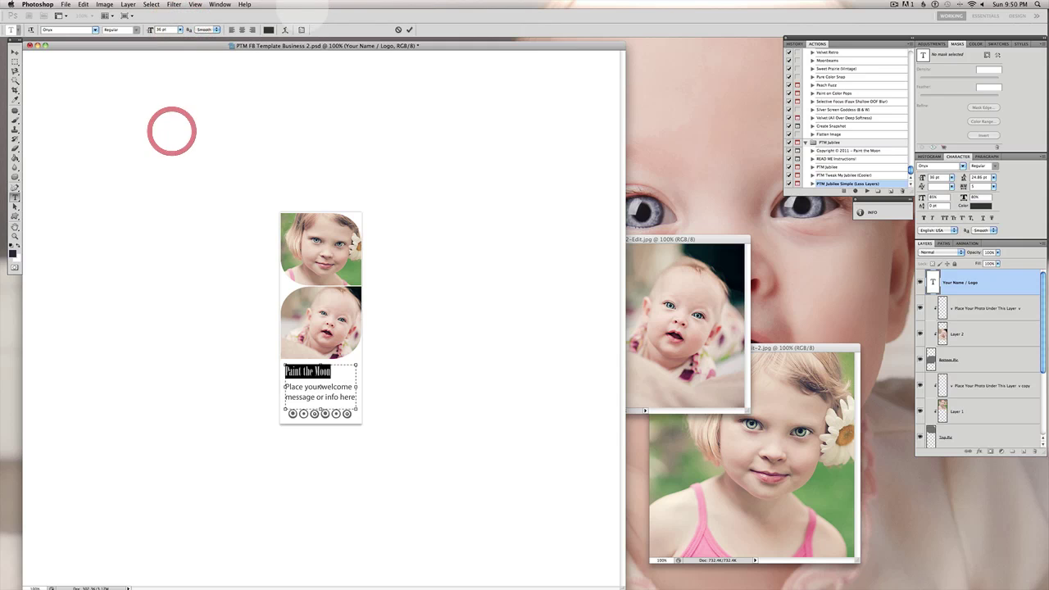
Step: Preview a red text colour in the colour picker, then dismiss it
left_click(268, 30)
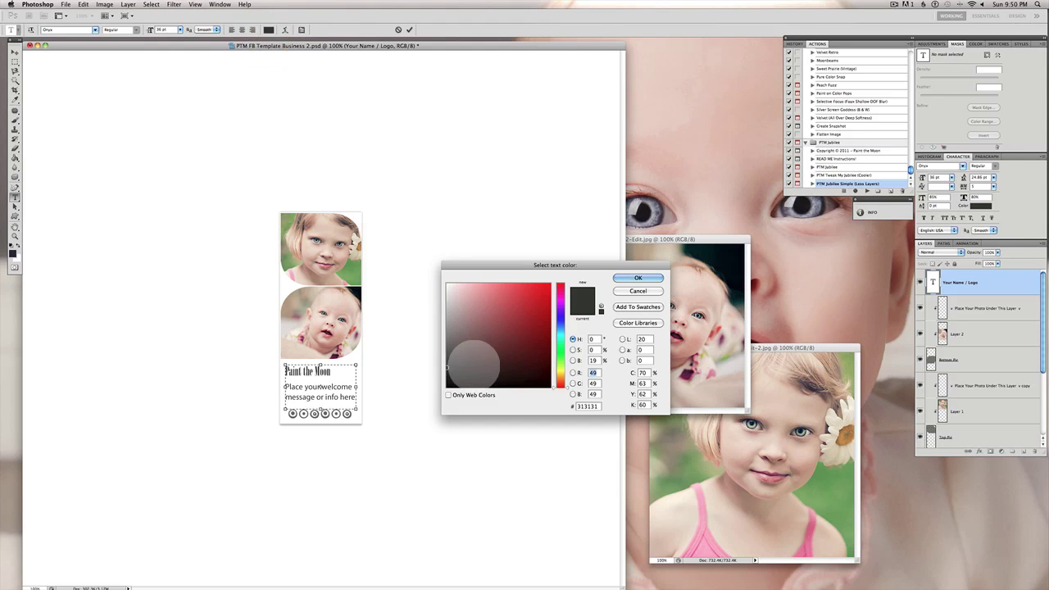
left_click_drag(512, 325, 554, 306)
left_click(637, 291)
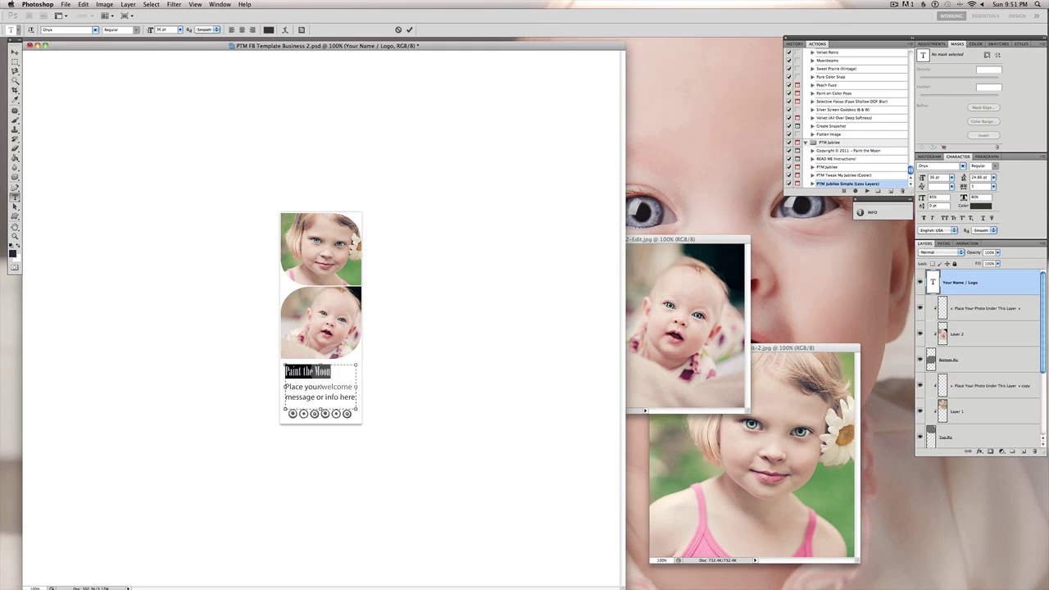
Step: Commit the Paint the Moon text, hide its layer, and open PTM_logo_text_only.png
key("super+Return")
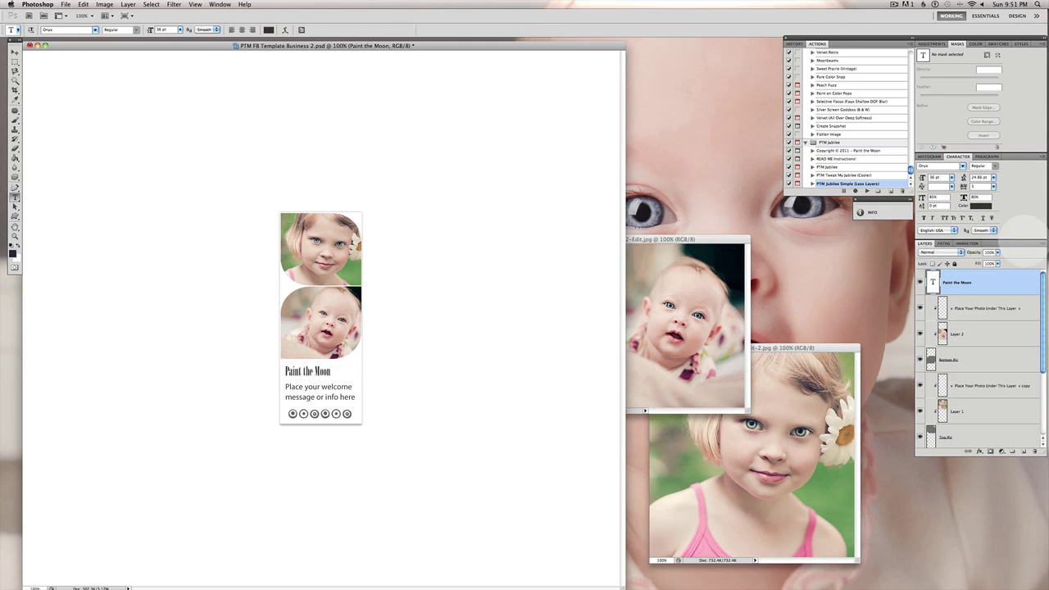
left_click(921, 281)
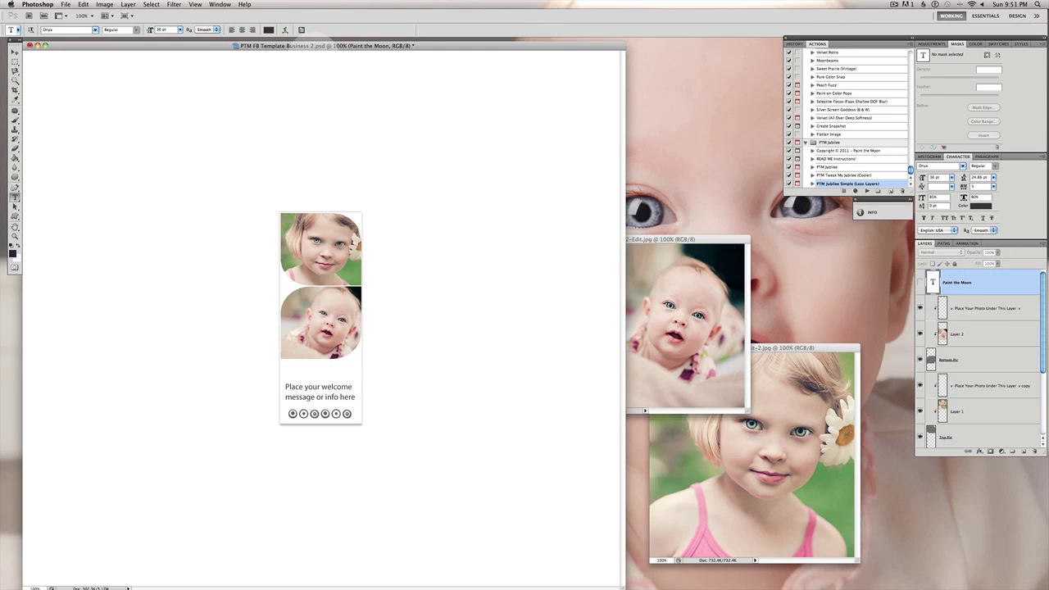
key("super+o")
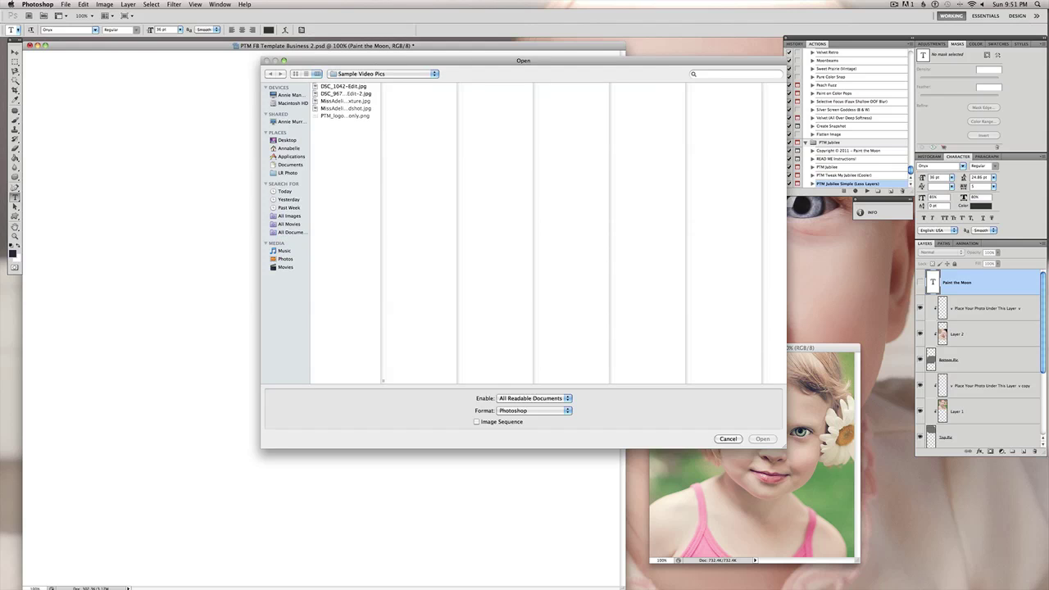
left_click(346, 116)
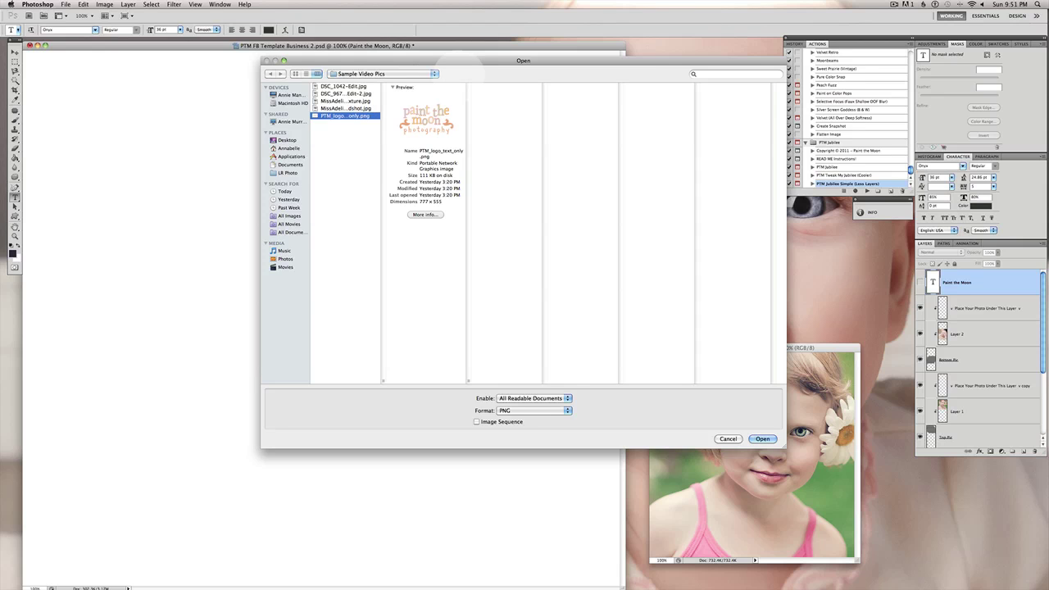
left_click_drag(458, 63, 522, 150)
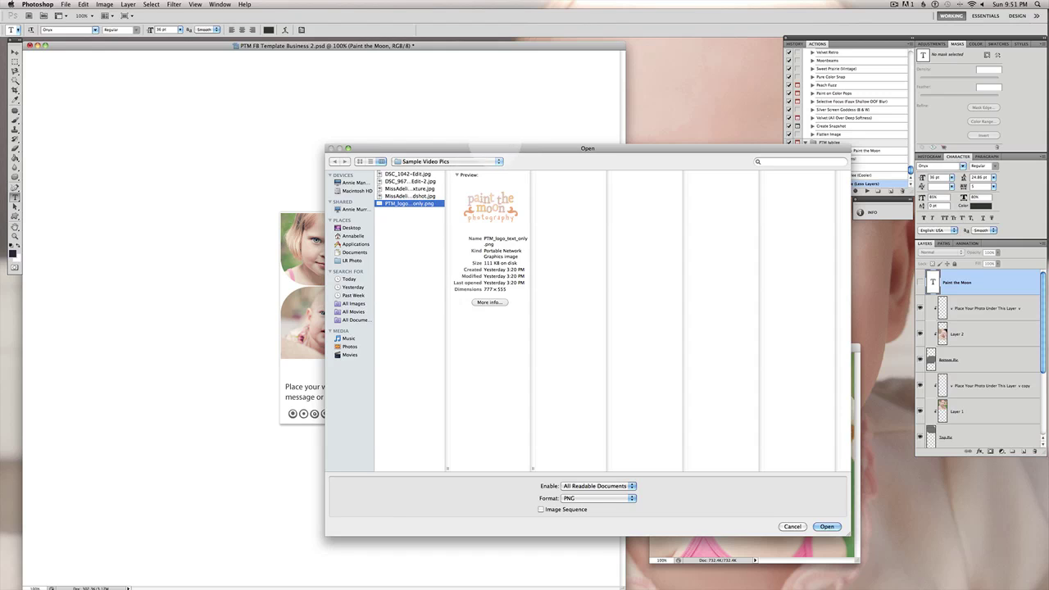
left_click_drag(483, 146, 505, 150)
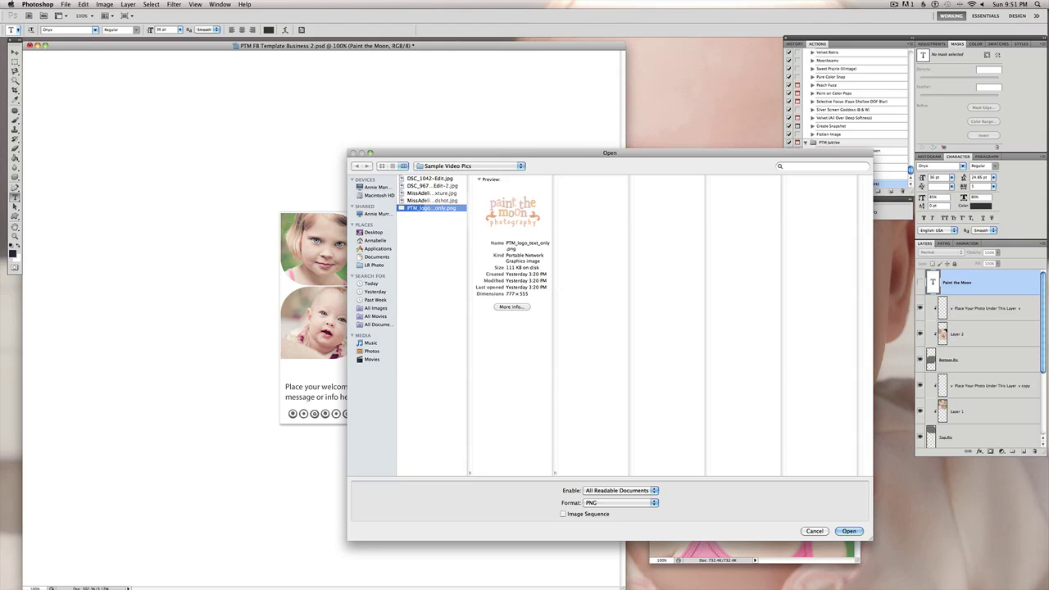
left_click(850, 531)
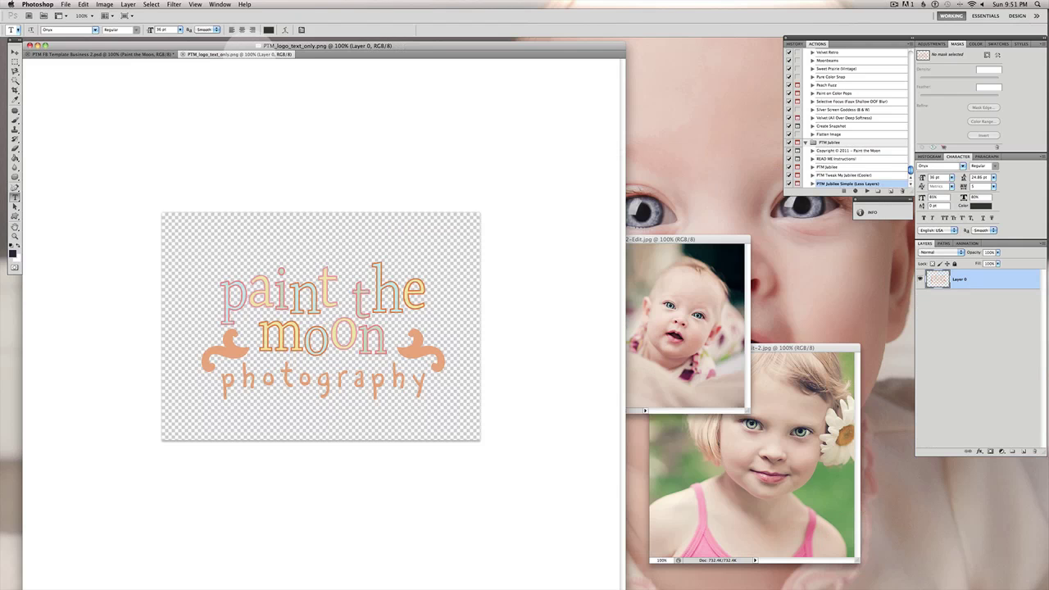
Step: Float the logo document in its own window and bring the template forward beside it
left_click_drag(238, 54, 534, 147)
key("v")
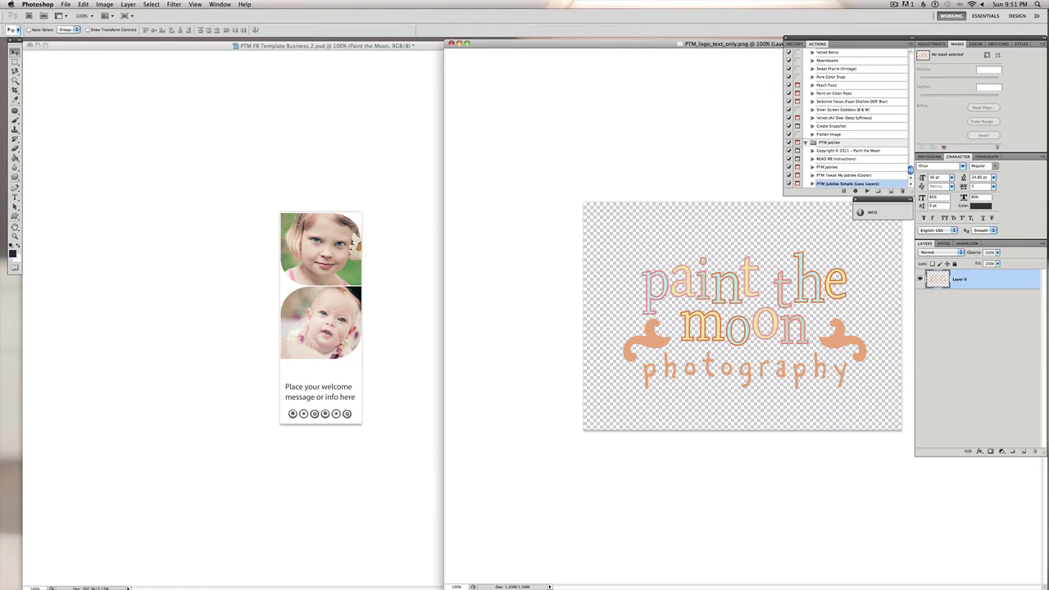
left_click(394, 358)
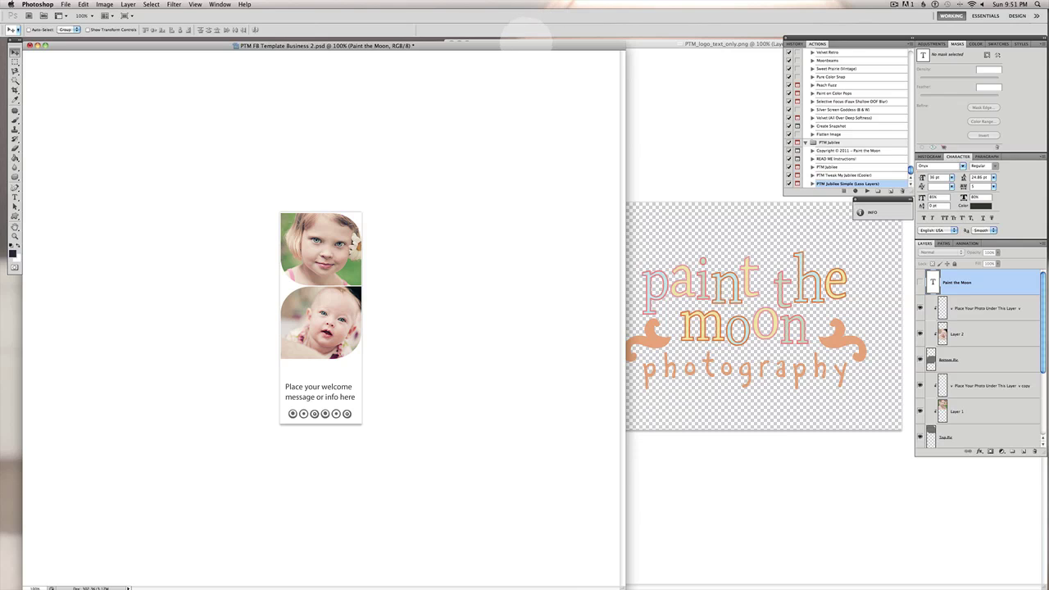
left_click_drag(526, 45, 535, 41)
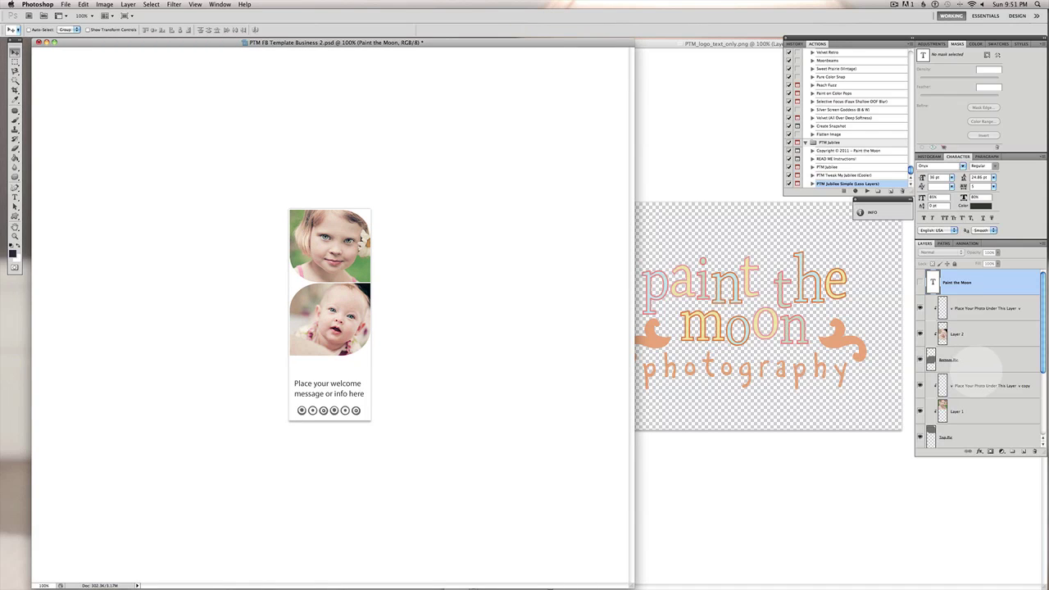
Step: Hide the Dots layer so the round icons under the welcome text disappear
scroll(975, 367, "down", 4)
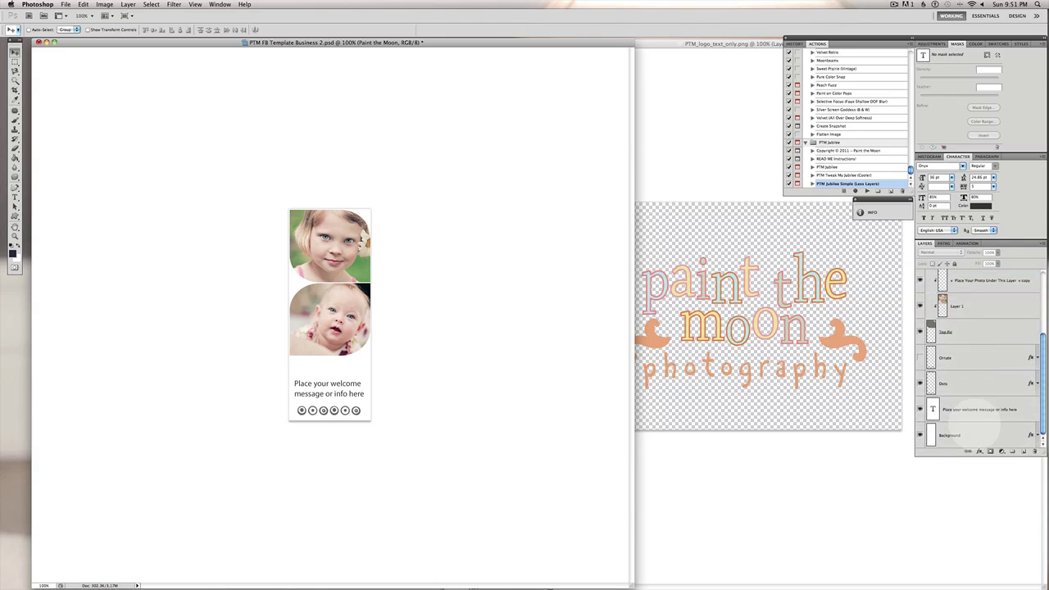
scroll(967, 328, "up", 4)
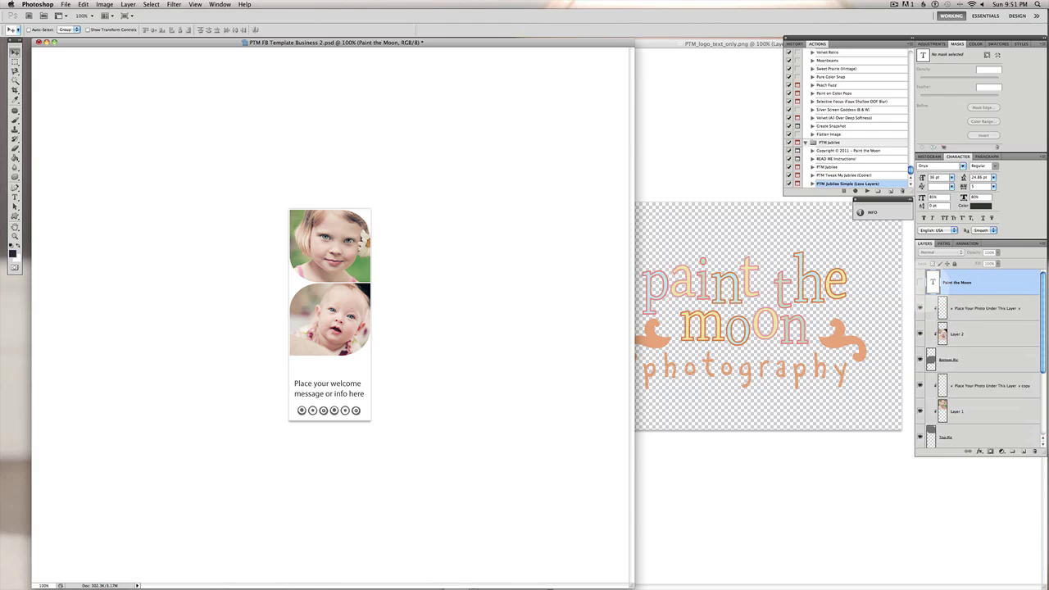
scroll(984, 343, "down", 4)
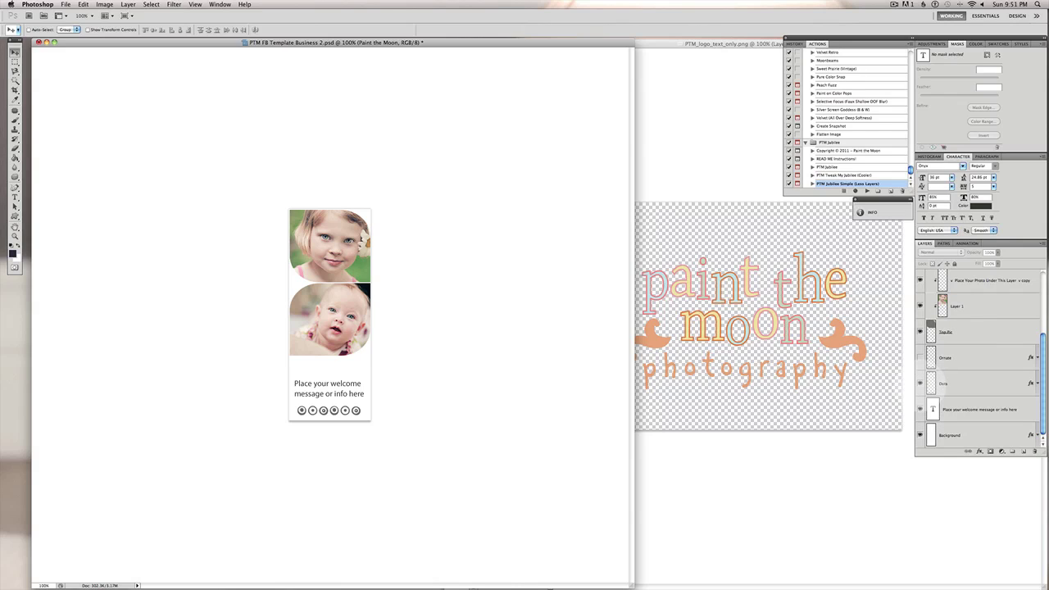
left_click(920, 383)
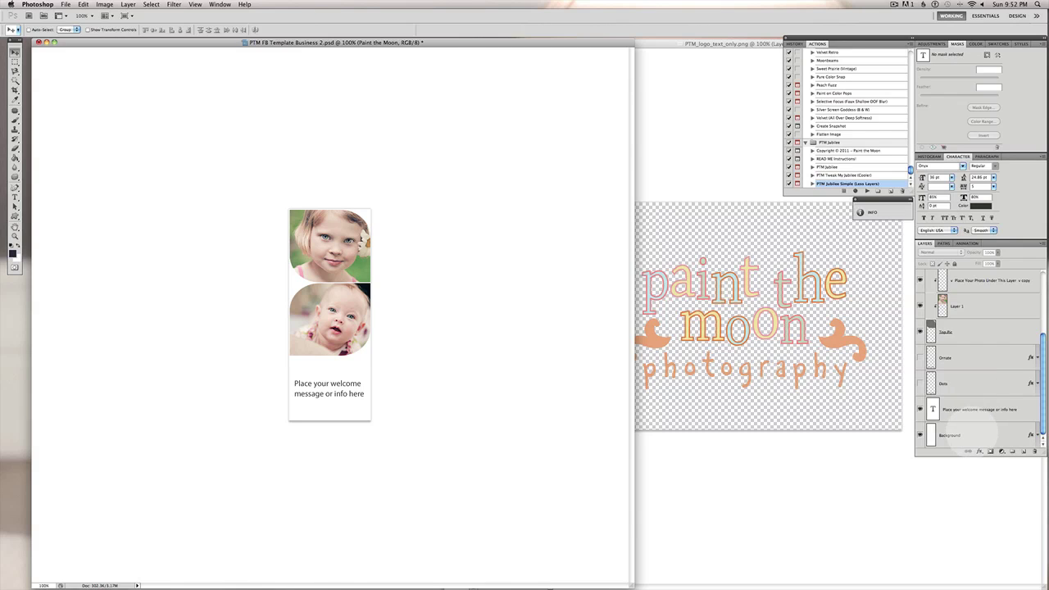
Step: Add a pale blue (ebf7fa) Color Overlay style to the Background layer
left_click(975, 432)
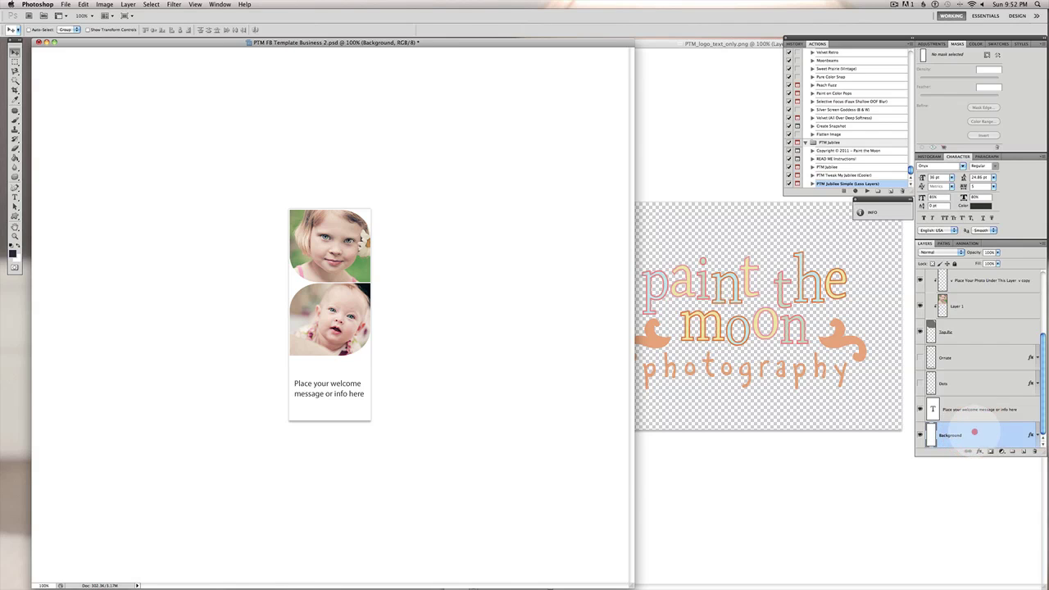
double_click(975, 432)
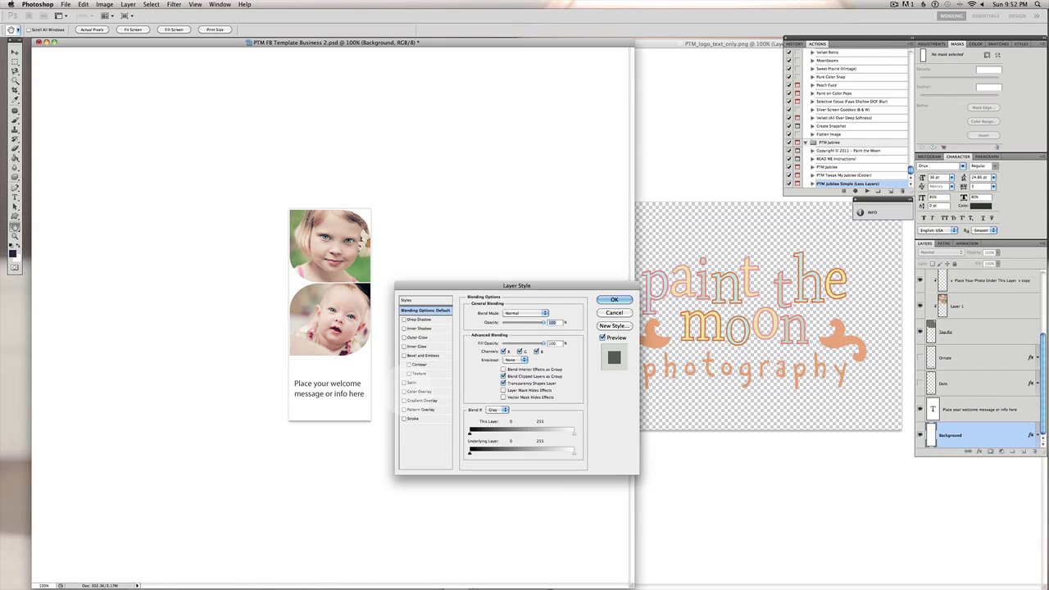
left_click(406, 392)
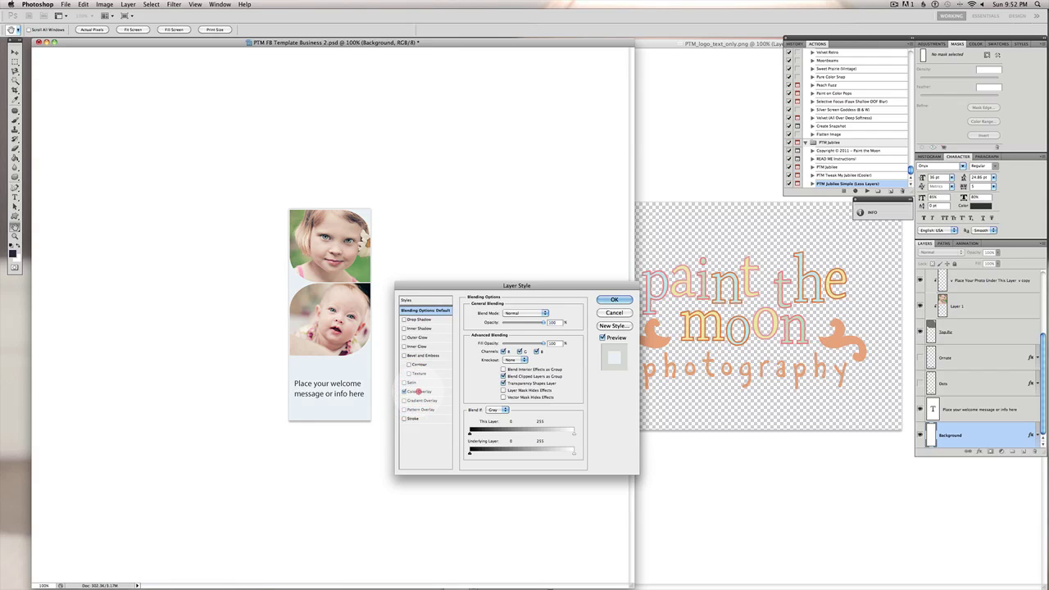
left_click(418, 391)
left_click(547, 311)
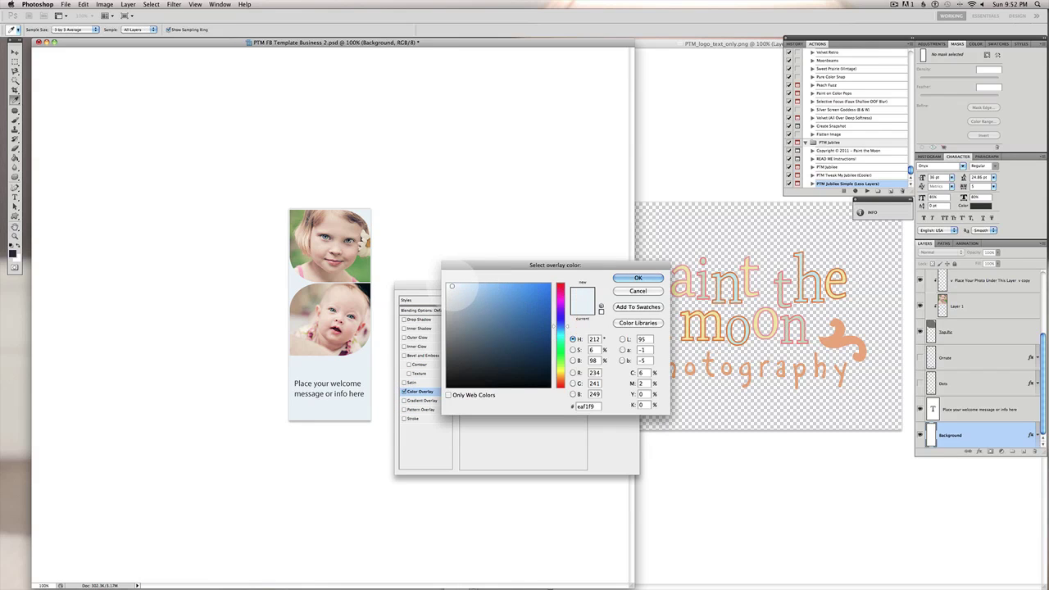
left_click(452, 286)
left_click(564, 328)
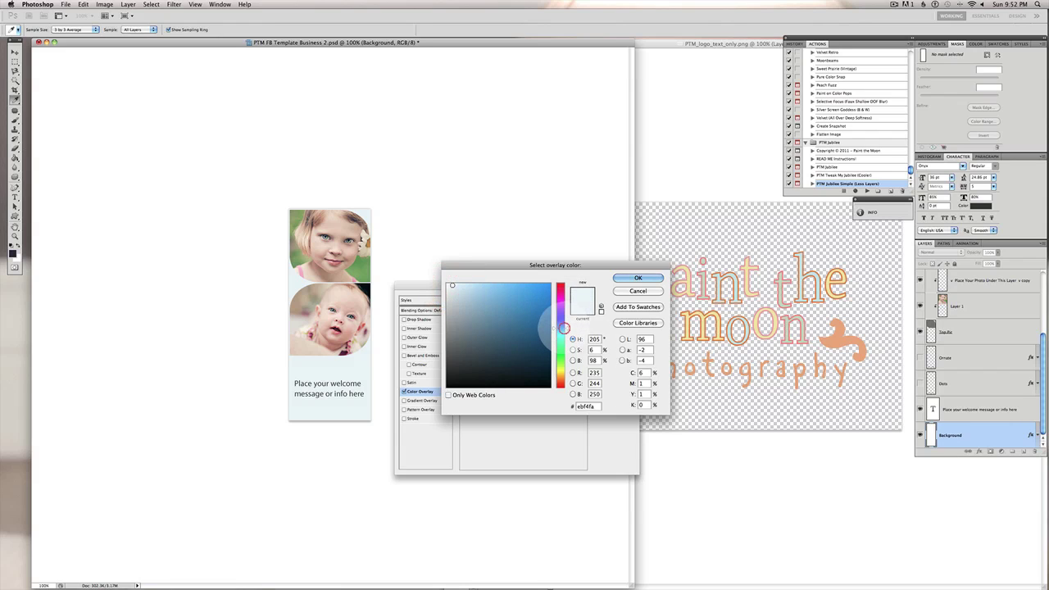
left_click(564, 332)
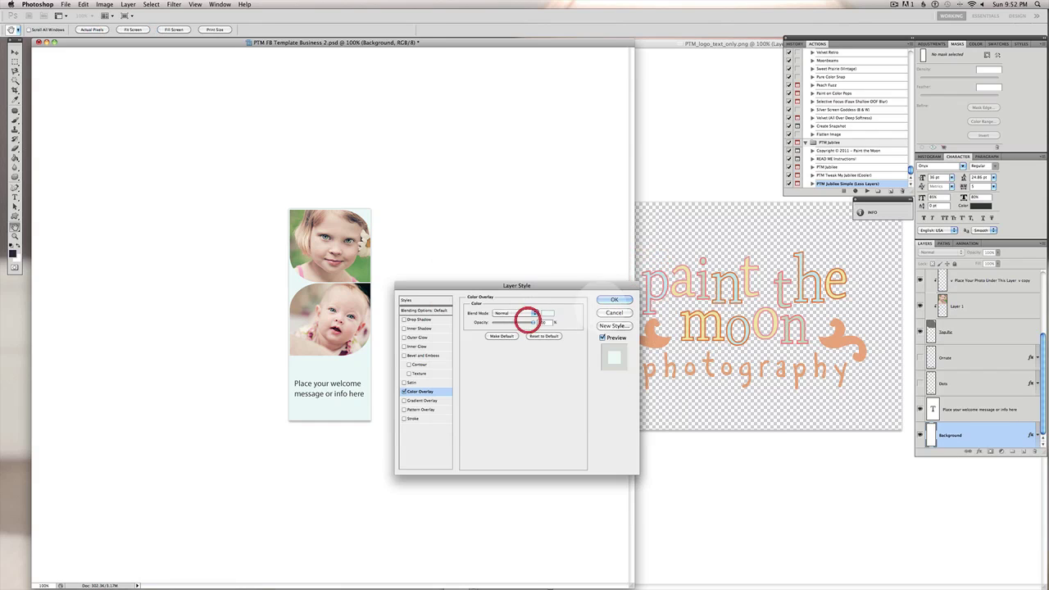
left_click(614, 299)
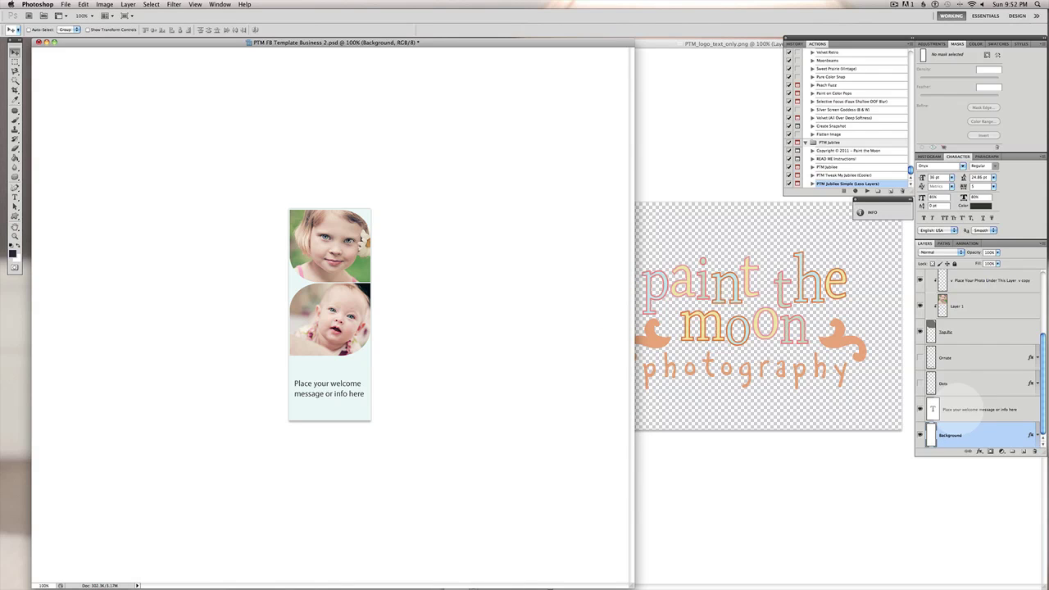
Step: Replace the placeholder text with 'welcome to my page' and move it lower near the template bottom
left_click(960, 410)
key("t")
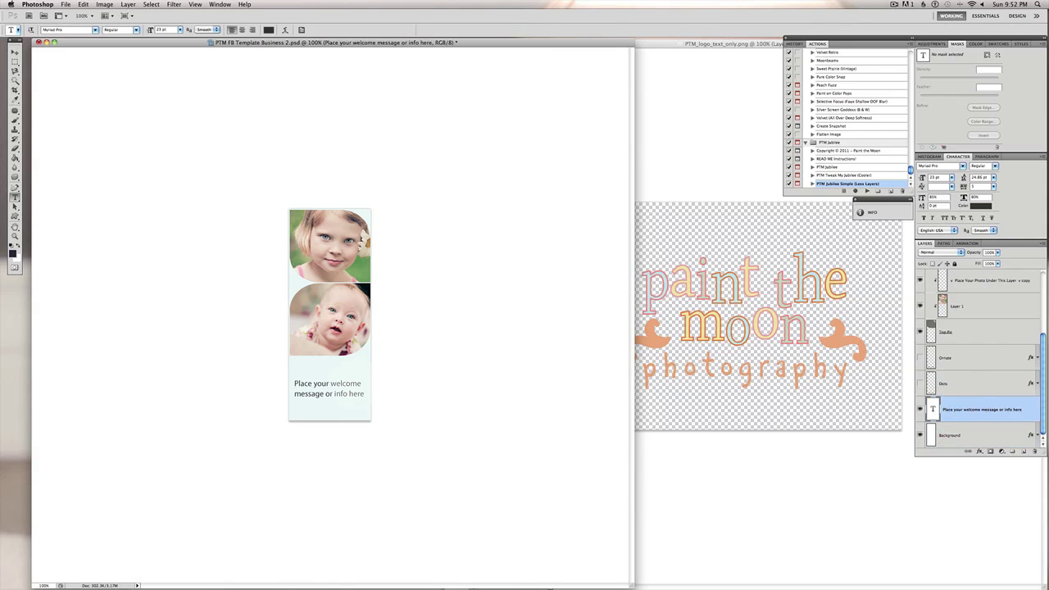
left_click(330, 389)
key("ctrl+a")
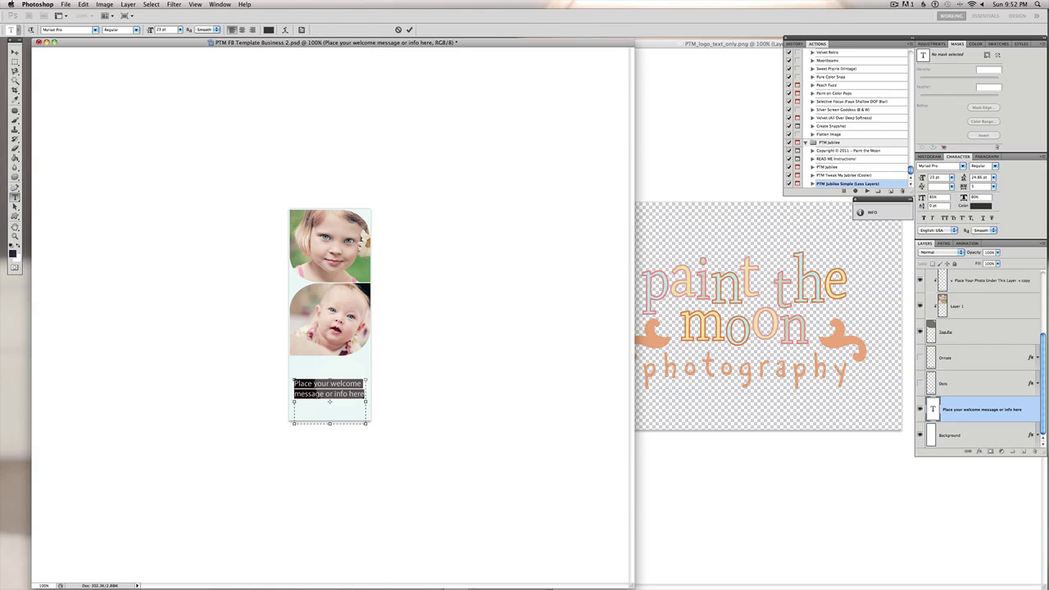
type("welcome")
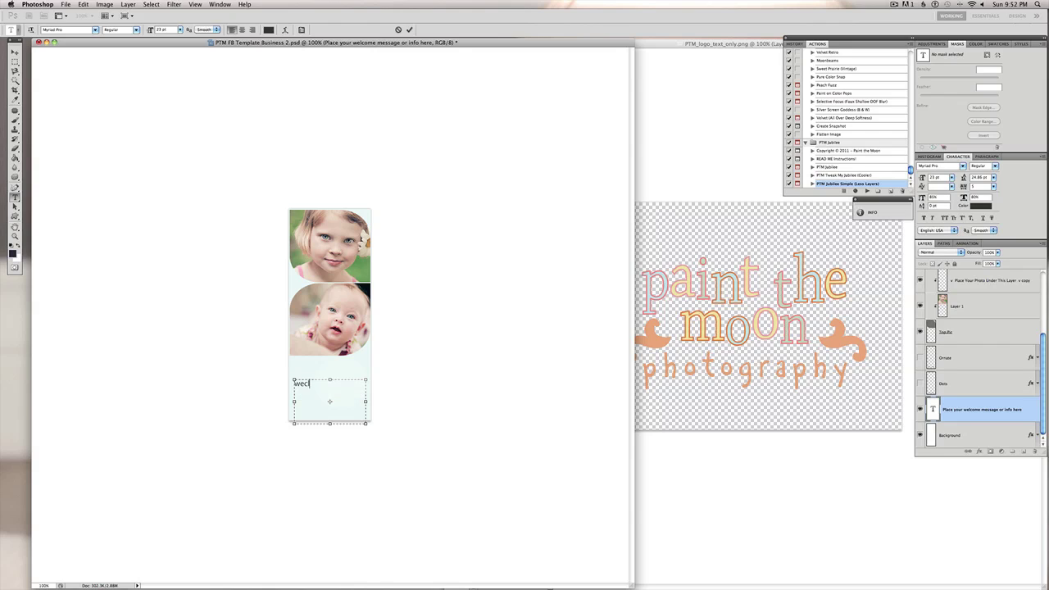
type(" to my page")
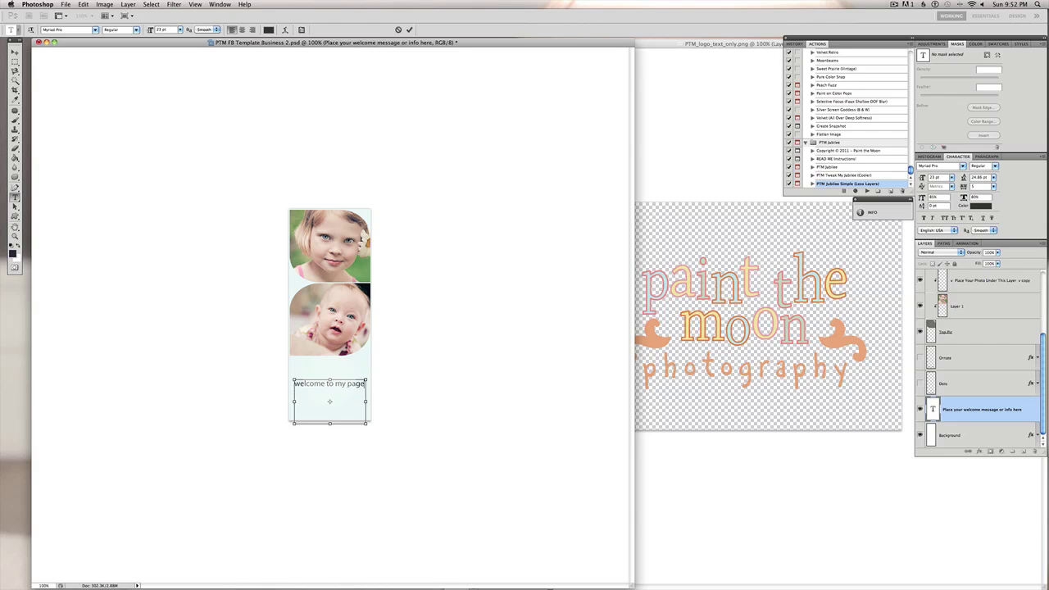
key("ctrl+Return")
key("v")
left_click_drag(341, 385, 340, 409)
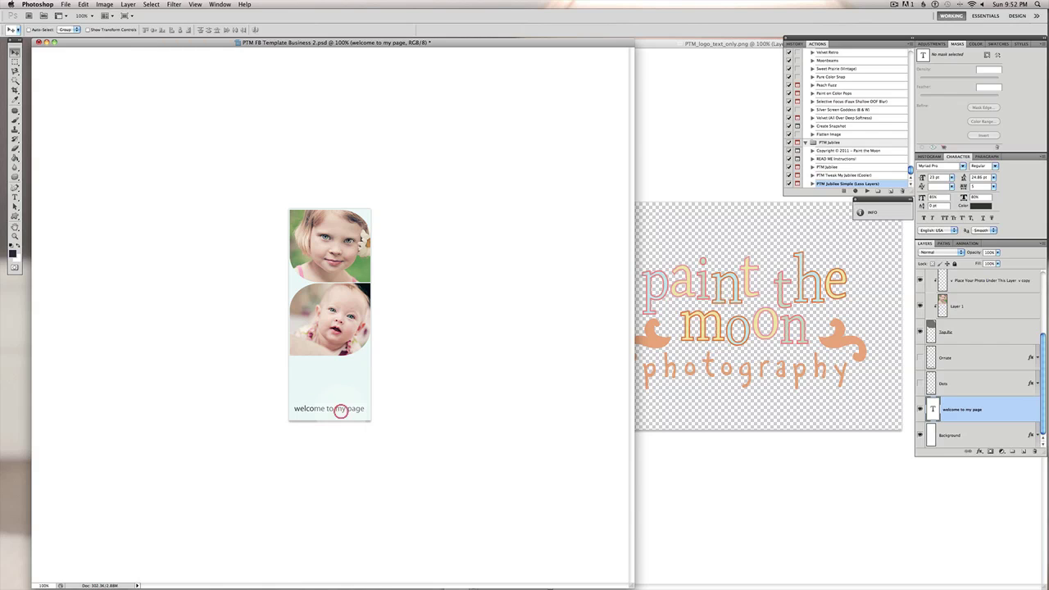
Step: Copy the Paint the Moon logo into the template and scale it down above the welcome text
left_click(705, 311)
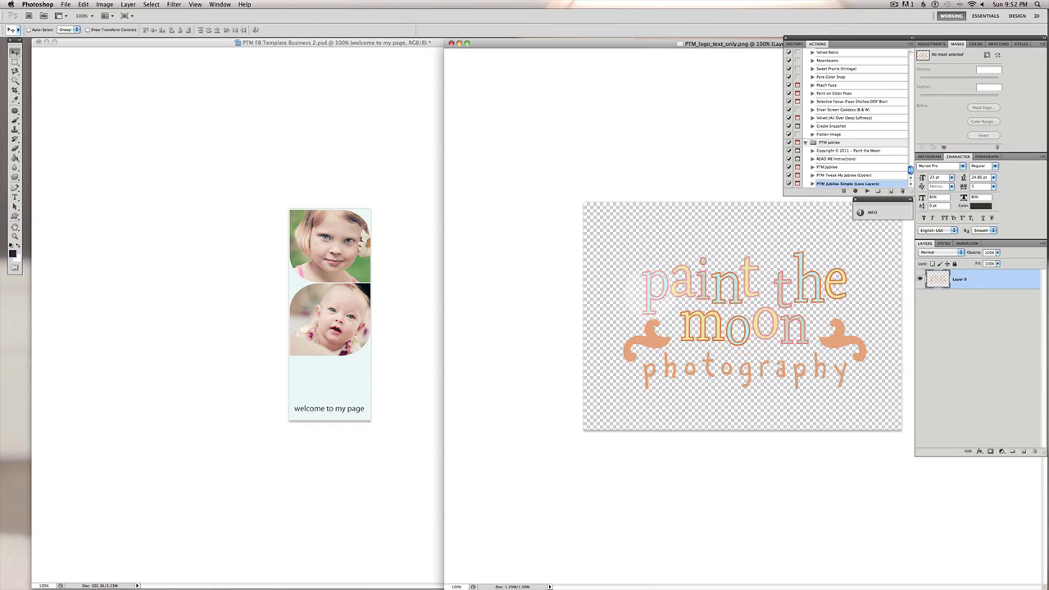
left_click_drag(650, 295, 283, 371)
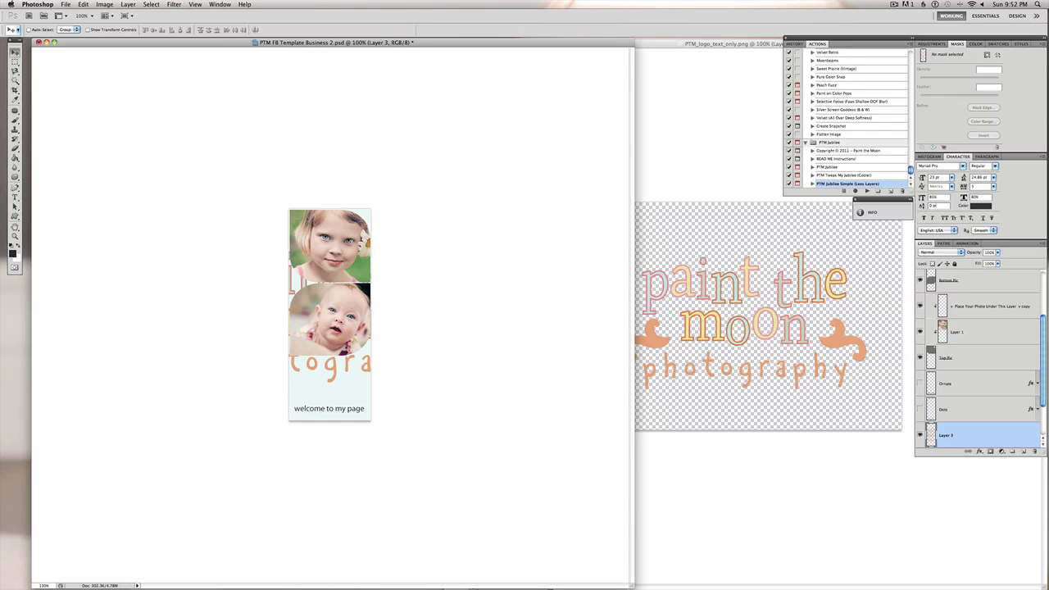
key("super+t")
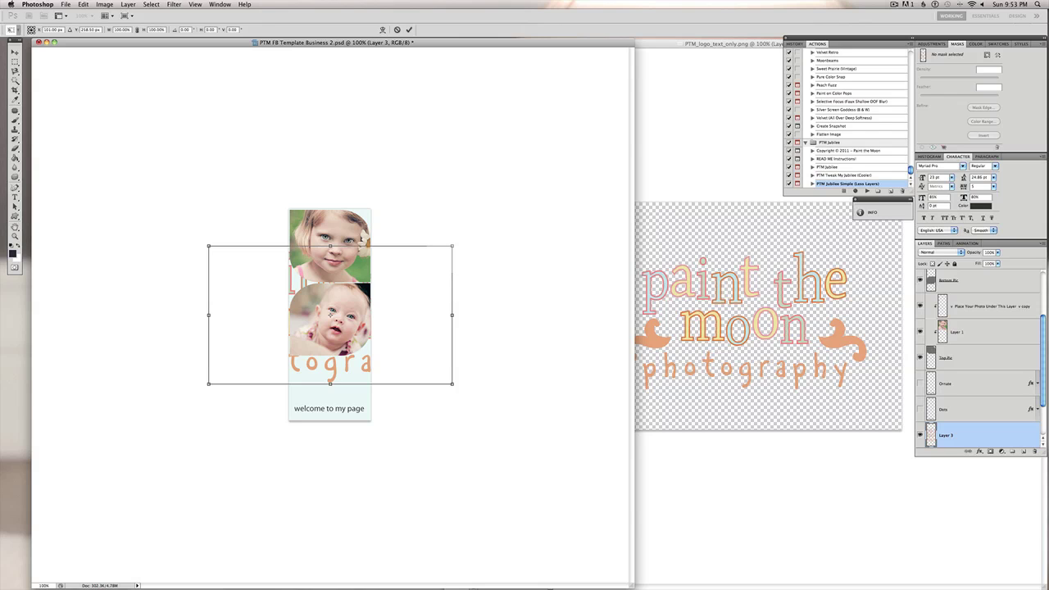
left_click_drag(452, 245, 325, 373)
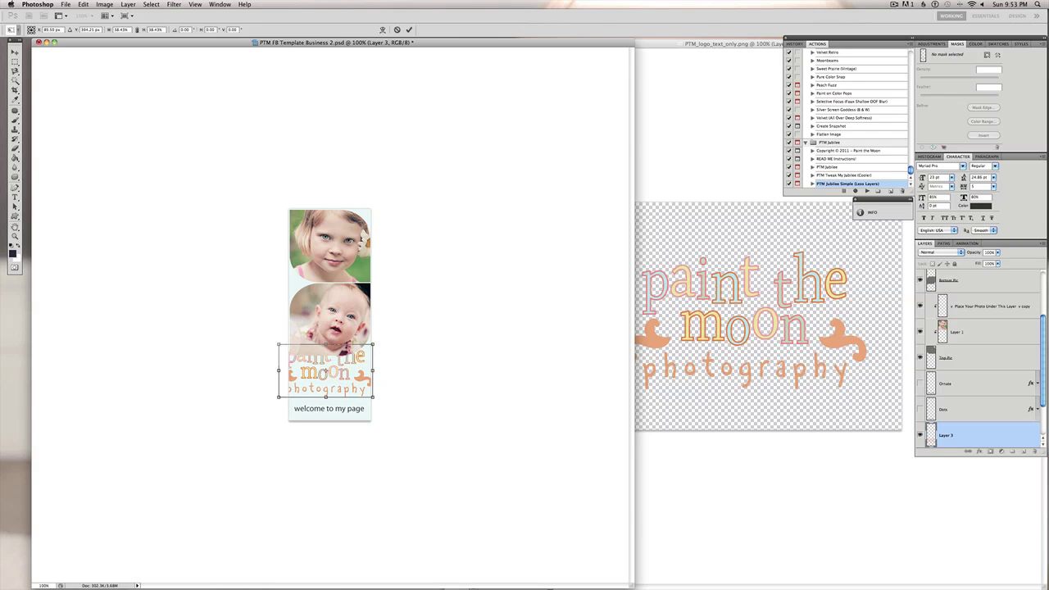
left_click_drag(278, 345, 345, 379)
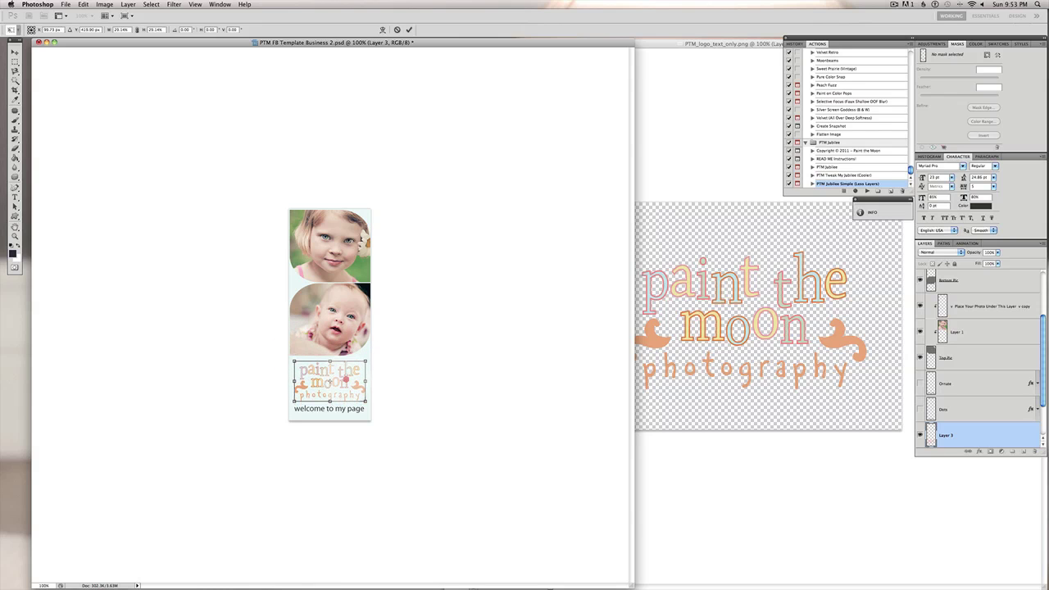
double_click(346, 379)
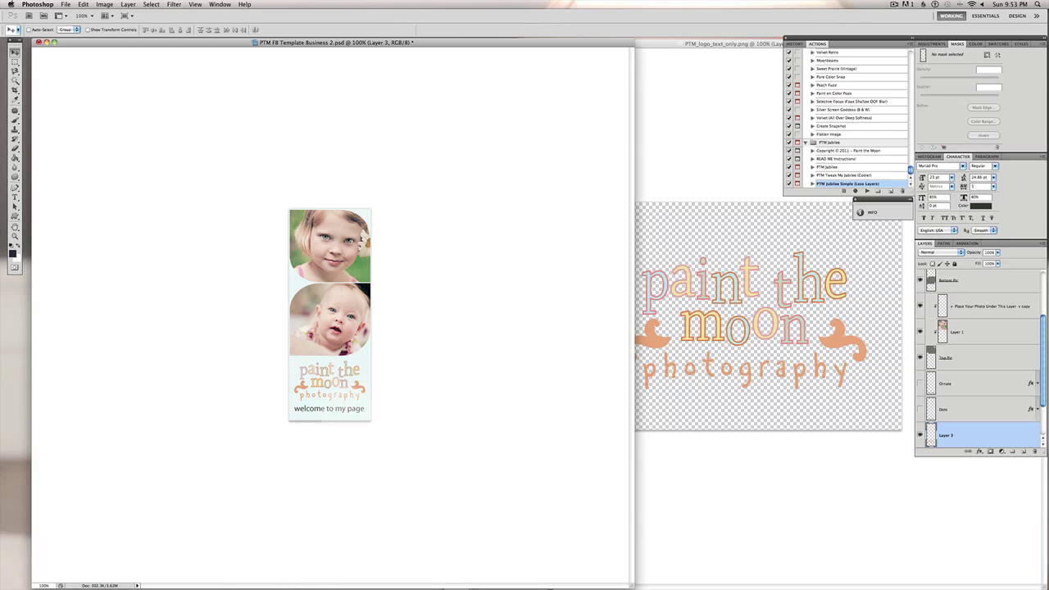
left_click(347, 410)
Step: Nudge the welcome text down and colour it peach-orange #efa774, sampled from the logo
key("Down")
key("Down")
key("Down")
key("Down")
key("Down")
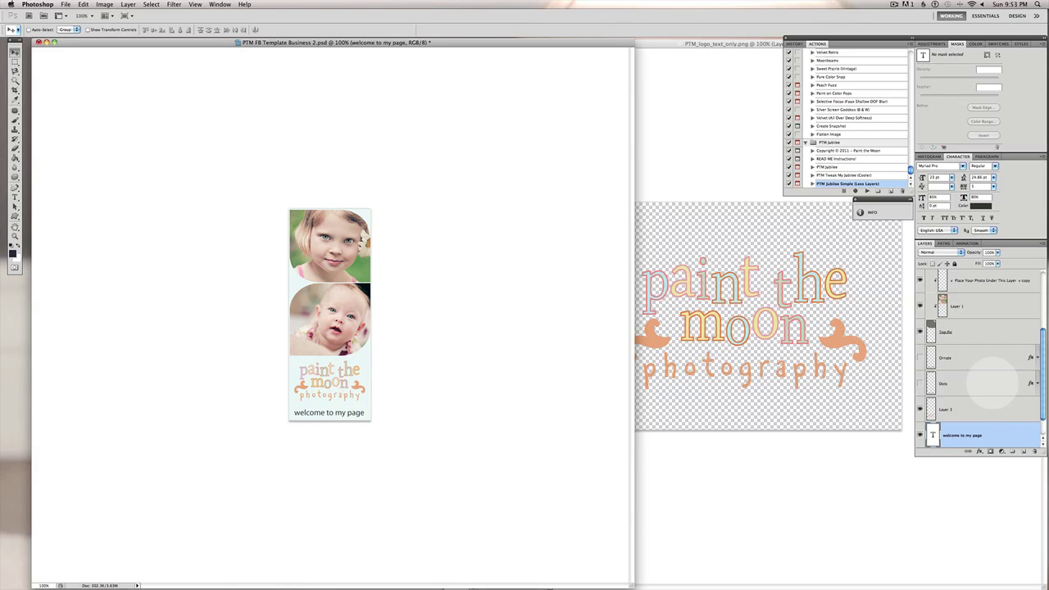
left_click(990, 428)
key("t")
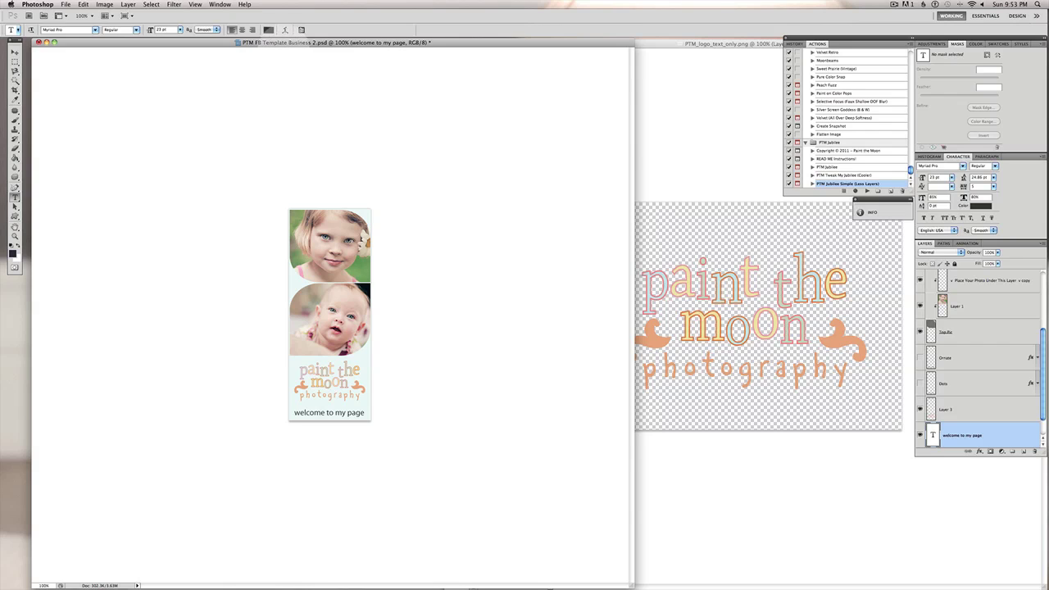
left_click(268, 29)
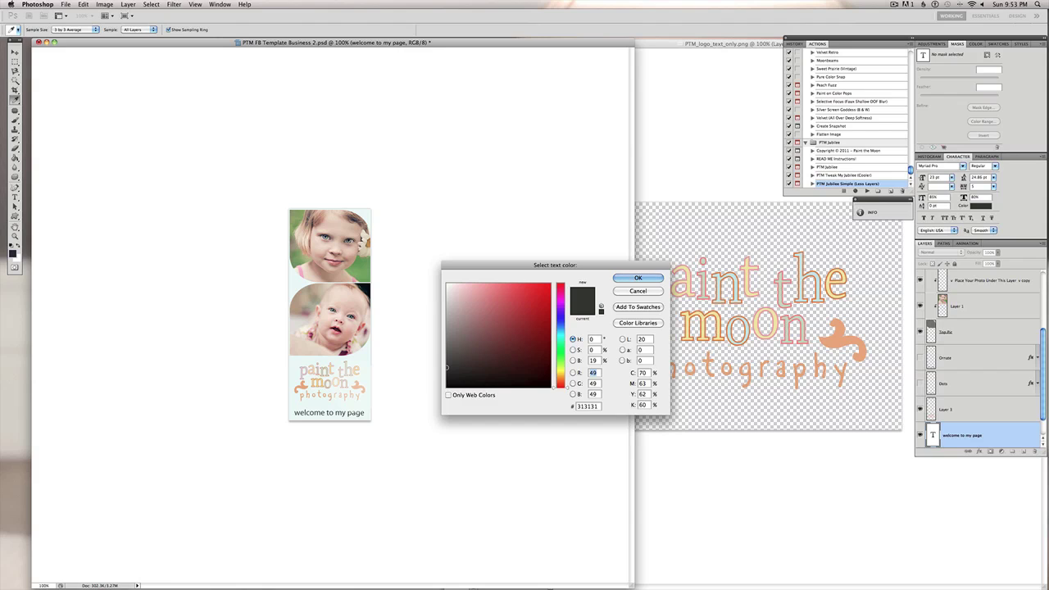
left_click(351, 383)
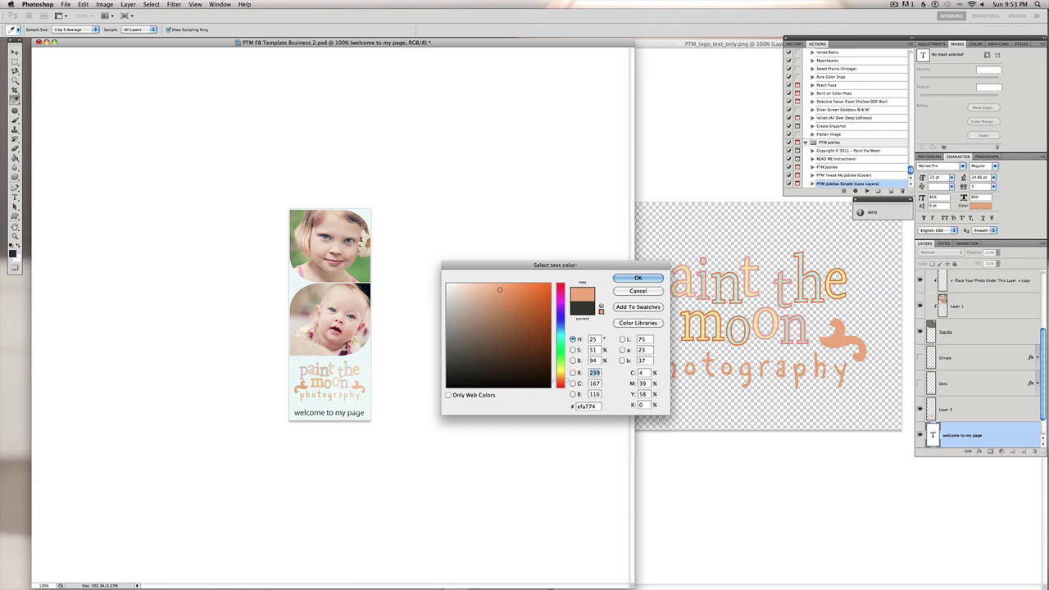
left_click(637, 278)
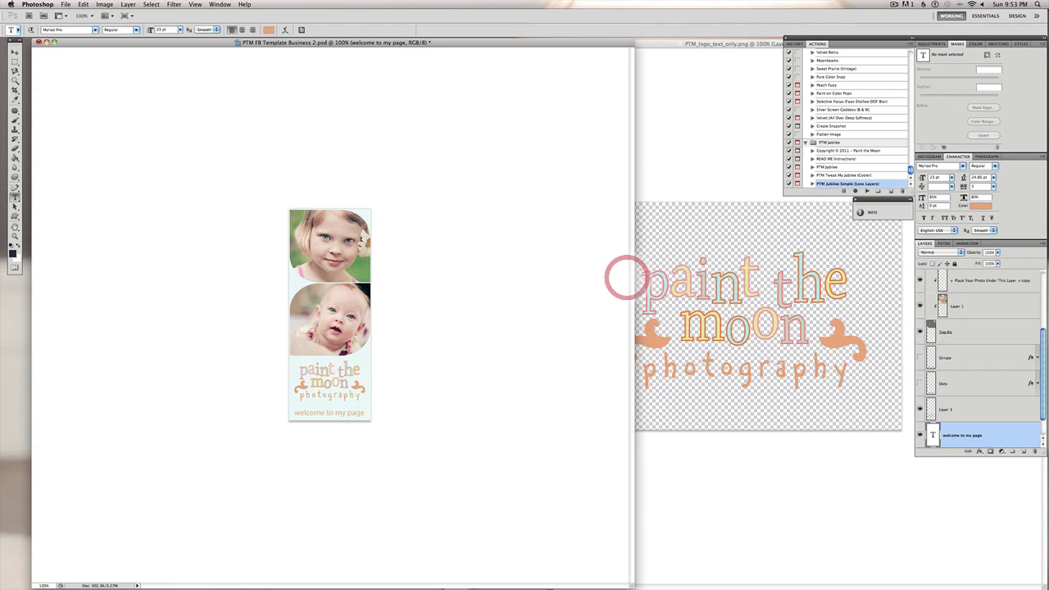
key("v")
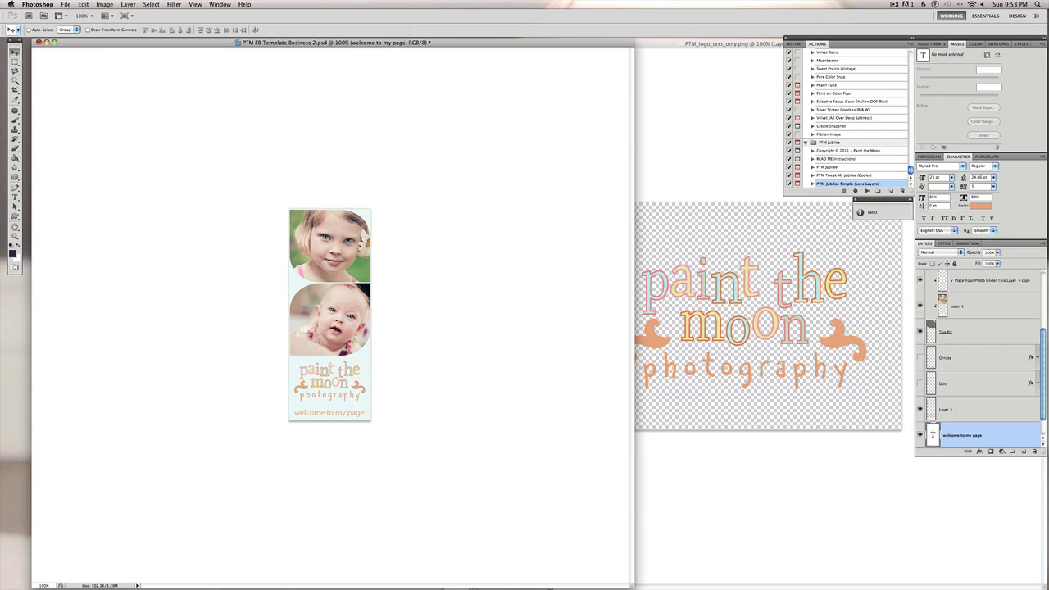
Step: In Save for Web & Devices, lower JPEG quality from 97 to 96, then cancel
left_click(66, 4)
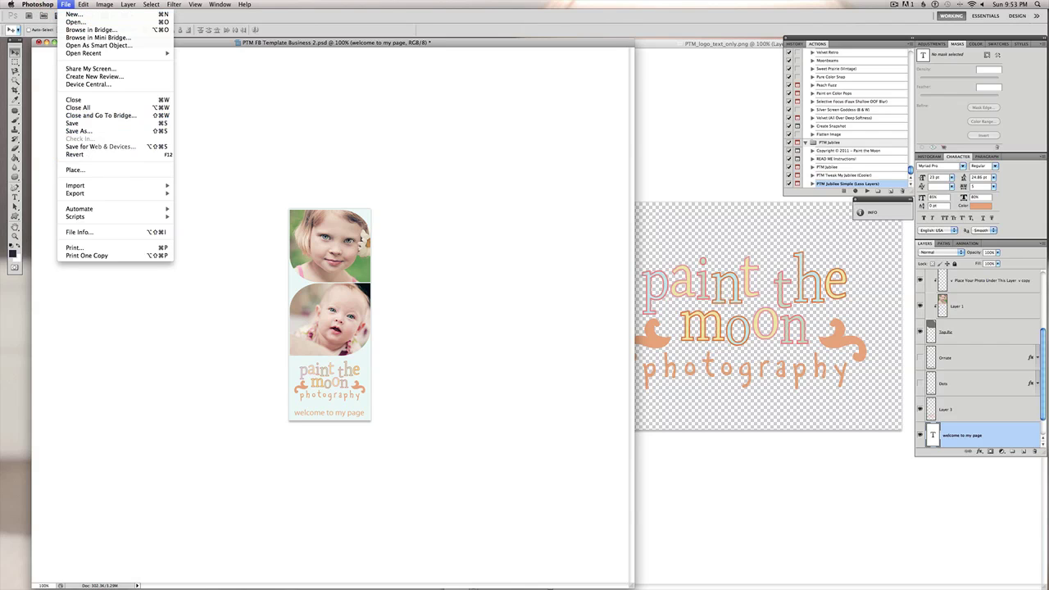
left_click(115, 146)
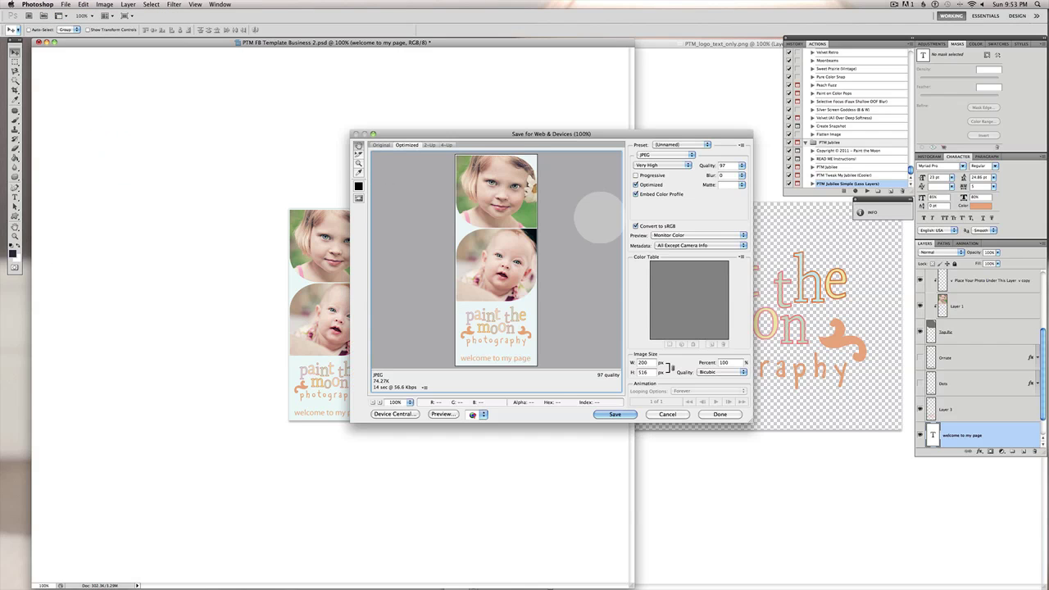
left_click(742, 164)
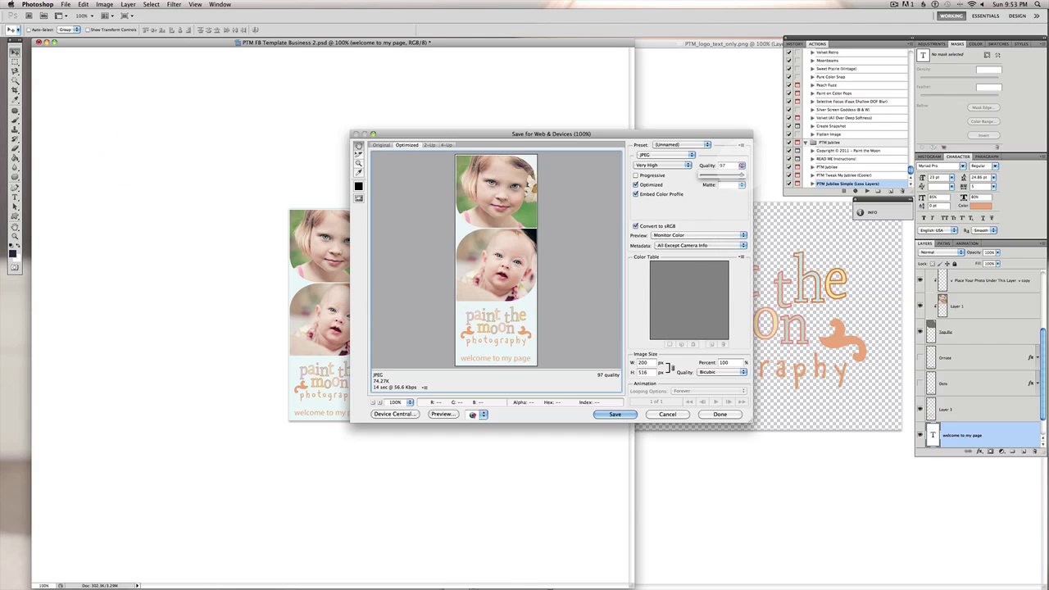
left_click_drag(741, 166, 740, 174)
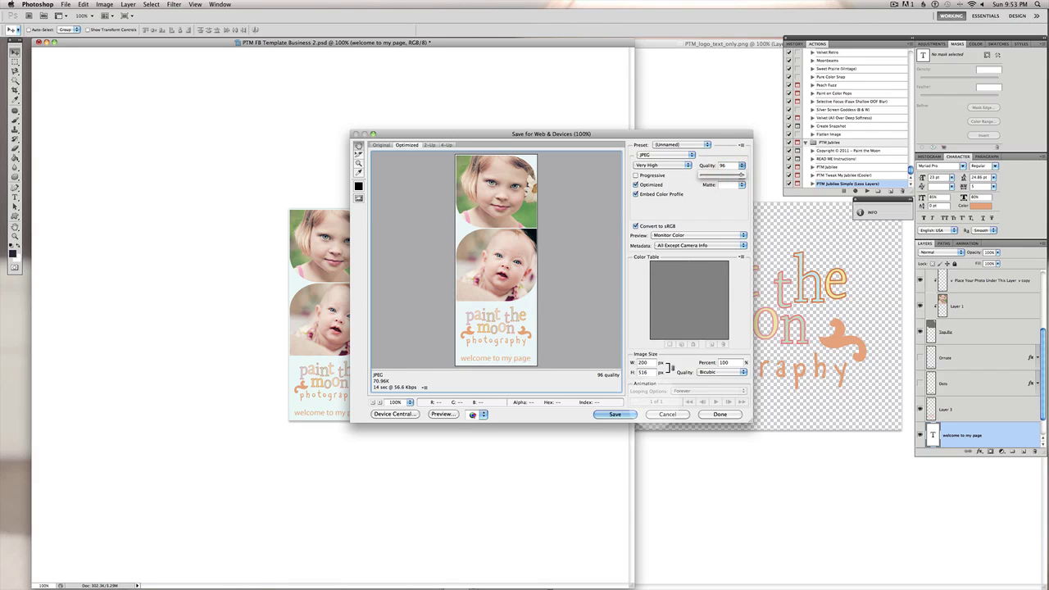
left_click(668, 414)
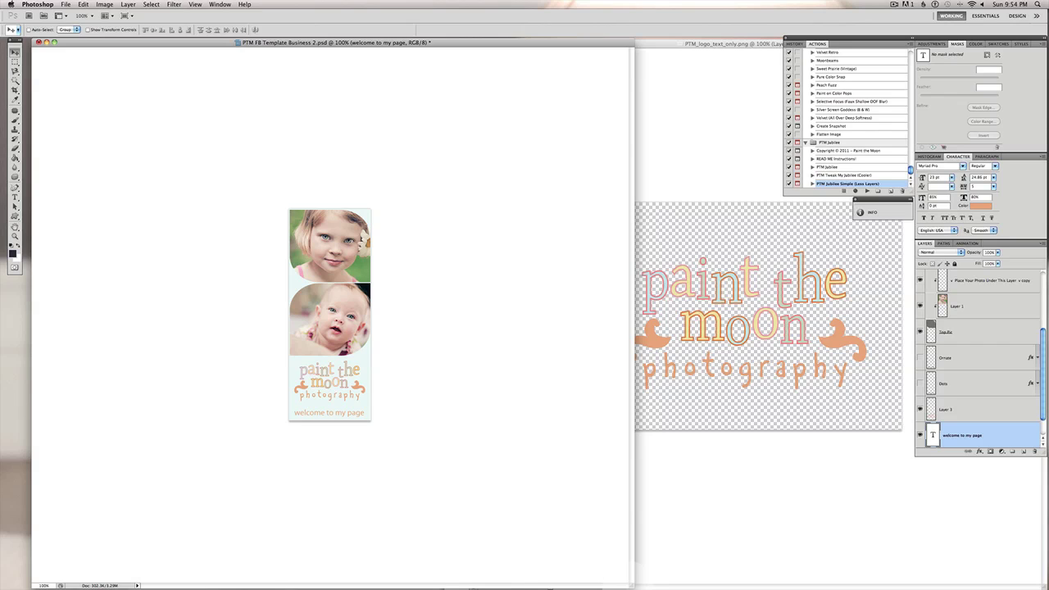
Step: Make the template document window smaller
left_click_drag(632, 587, 565, 574)
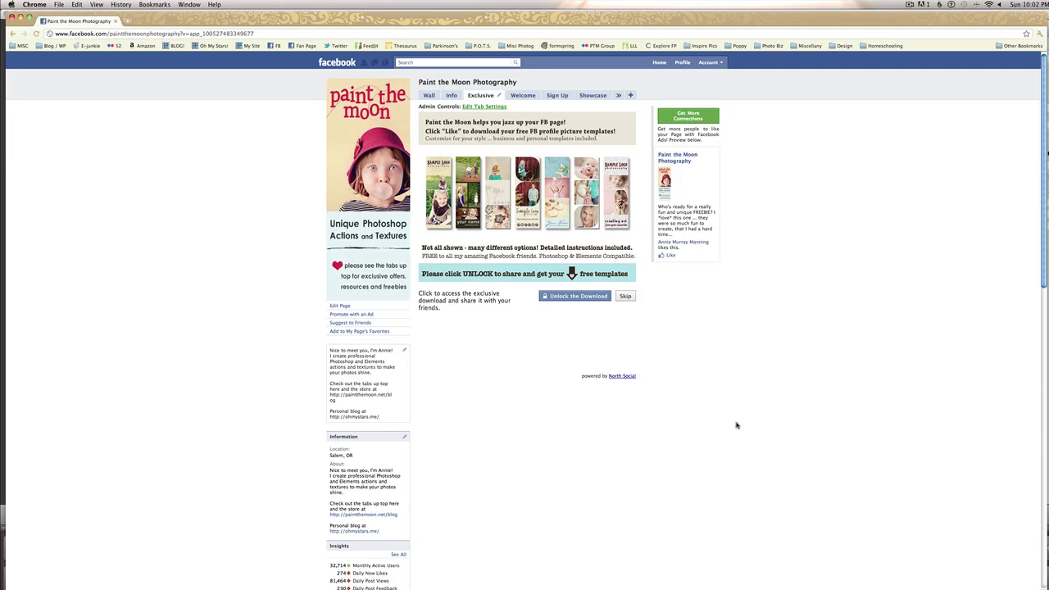
left_click(912, 5)
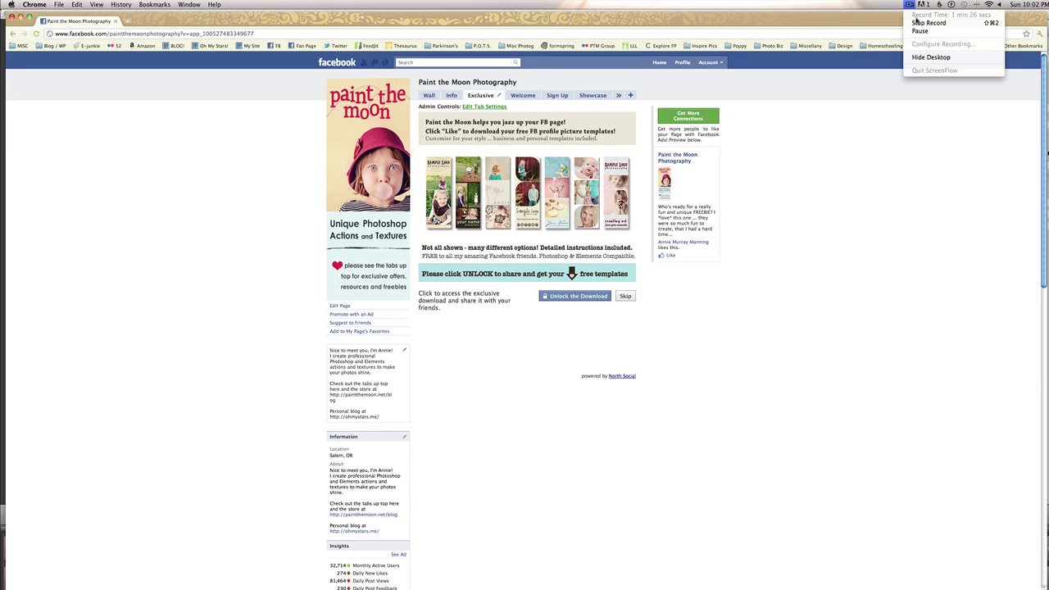
left_click(930, 57)
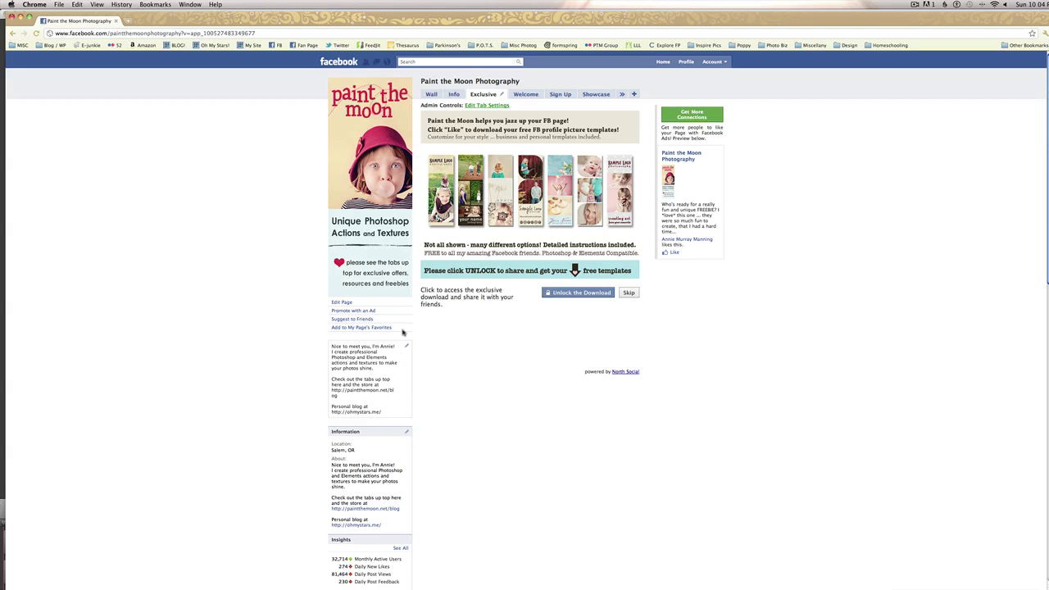
mouse_move(384, 213)
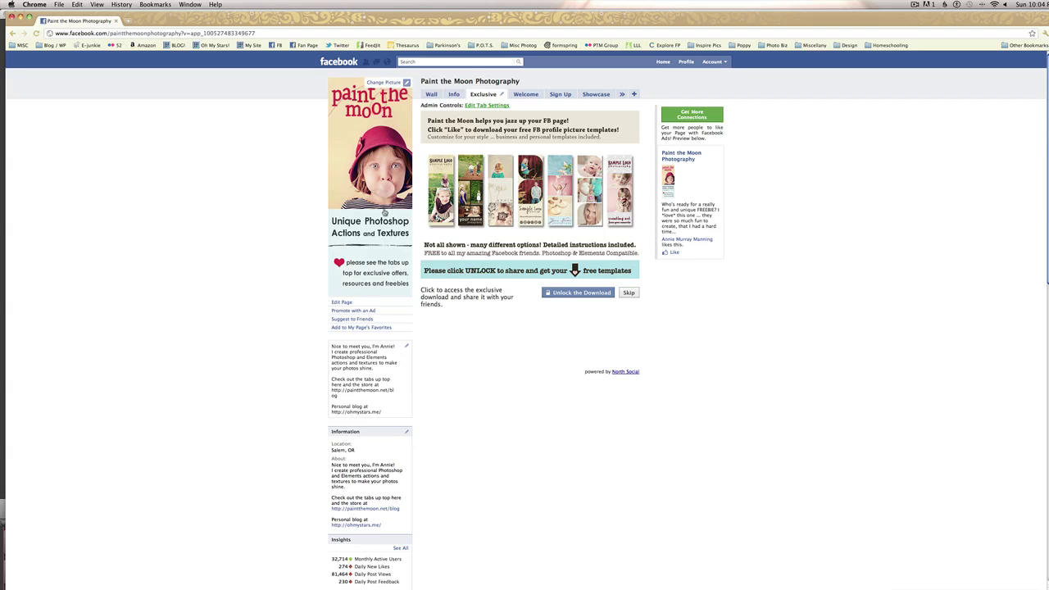
Step: Open the profile picture change options and scroll through the Edit Thumbnail wall photo
left_click(387, 83)
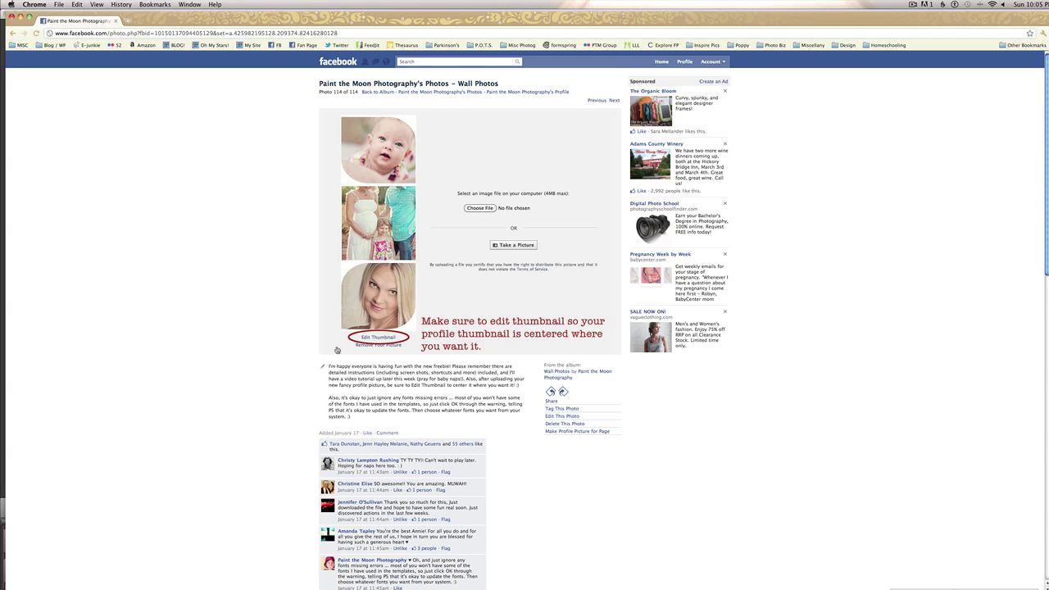
scroll(336, 350, "down", 5)
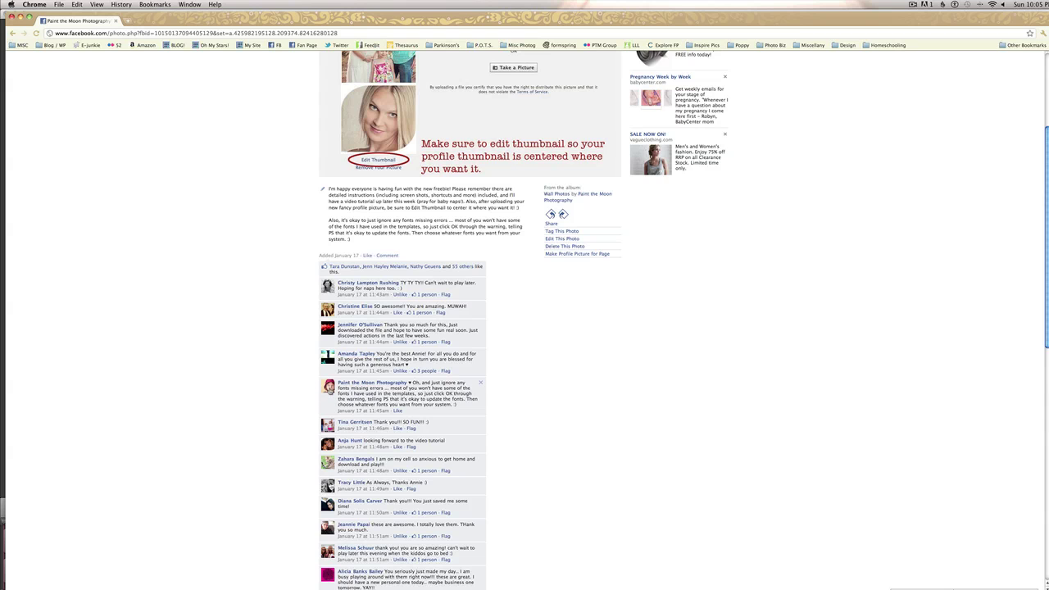
scroll(493, 363, "up", 5)
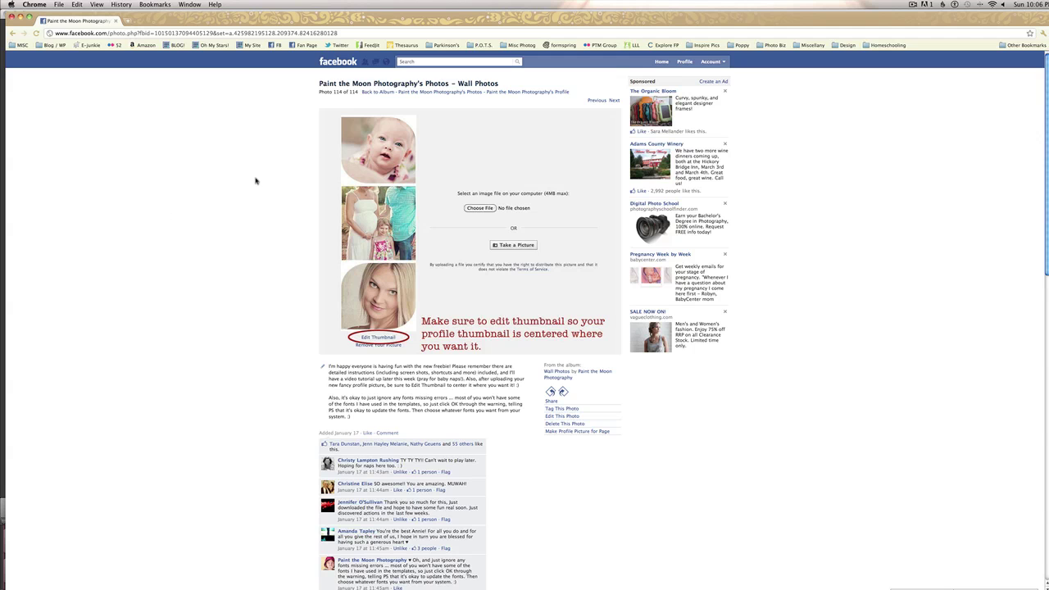
scroll(260, 255, "down", 3)
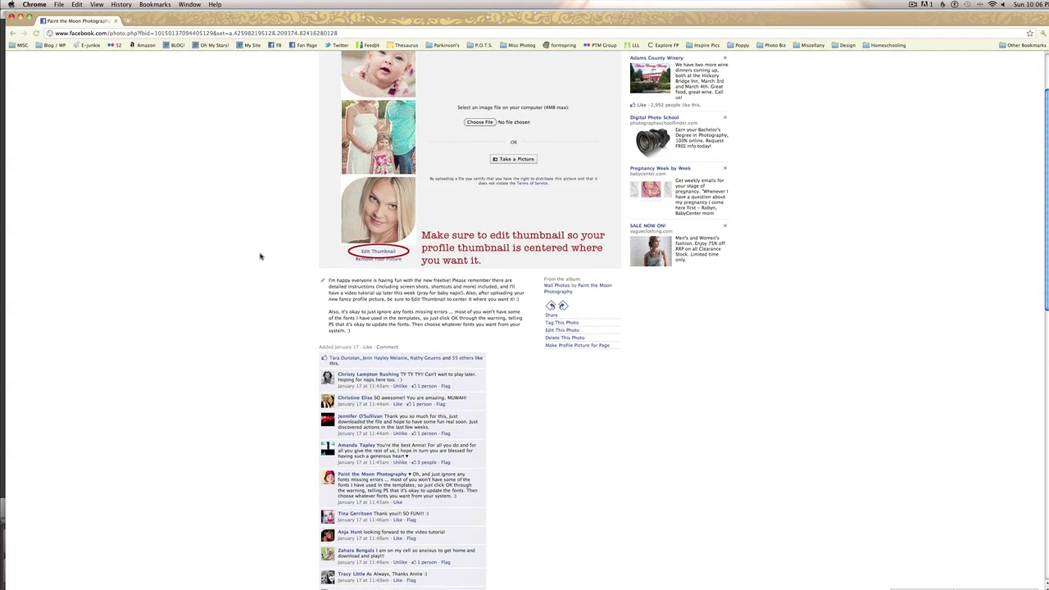
scroll(260, 257, "up", 3)
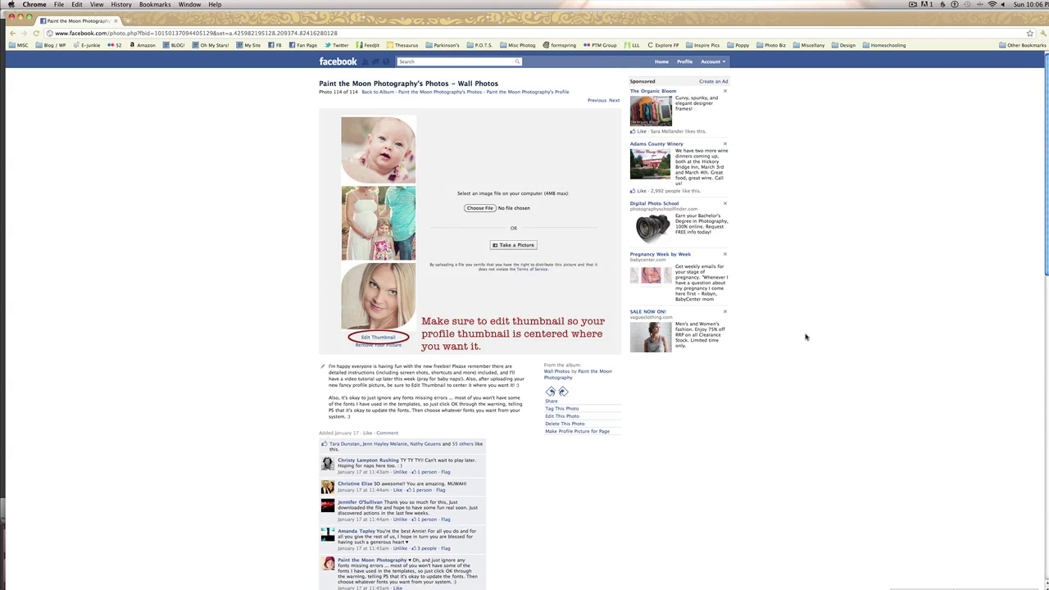